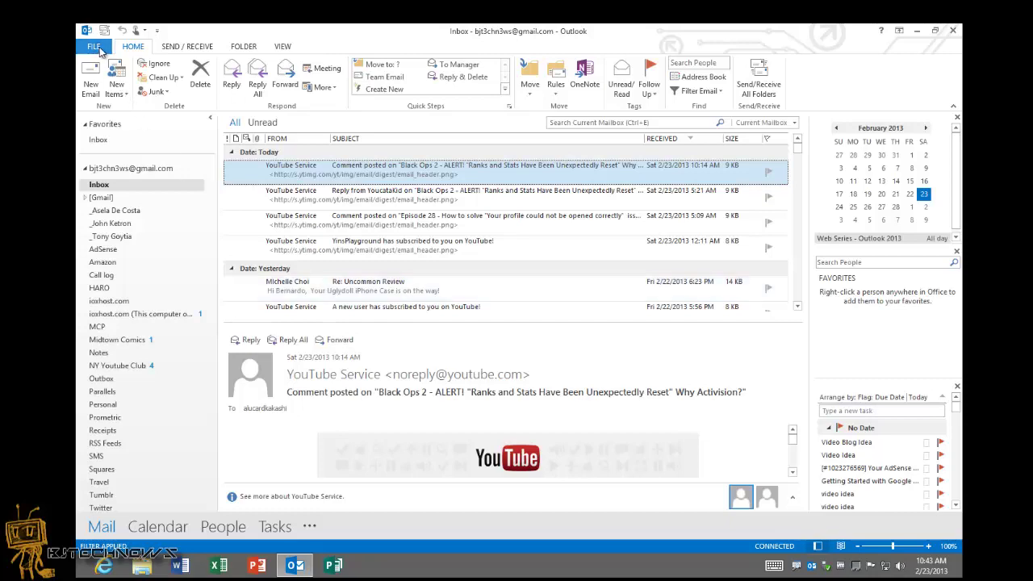
# - View the account information page and return to the inbox
pyautogui.click(99, 48)
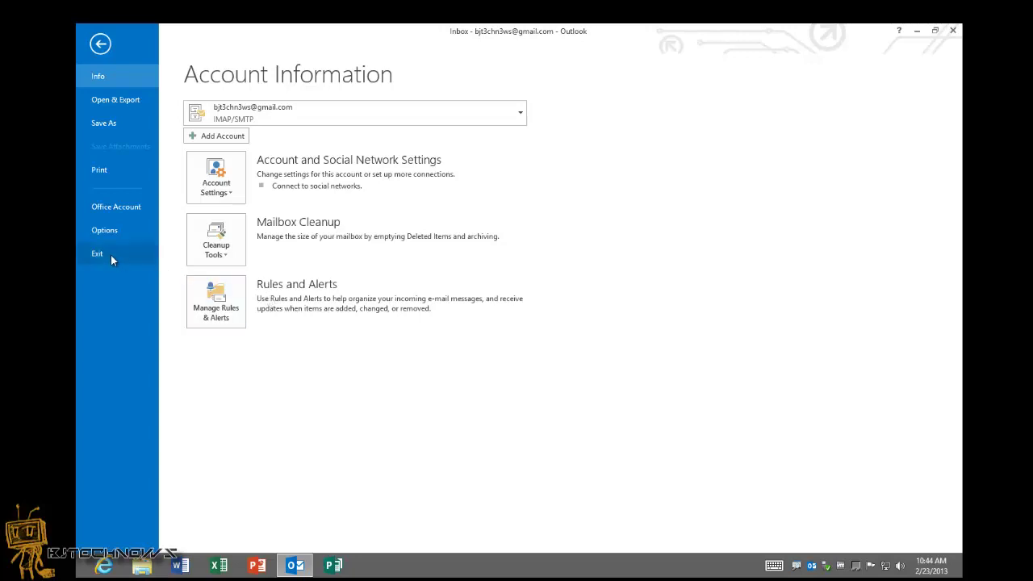
pyautogui.click(100, 44)
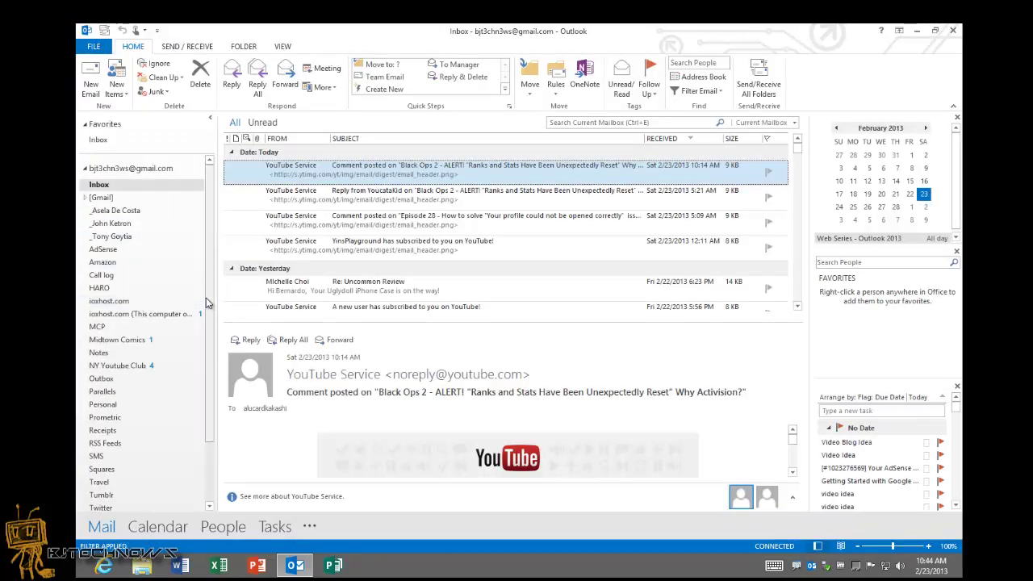
pyautogui.moveTo(599, 103)
pyautogui.mouseDown()
pyautogui.moveTo(553, 98)
pyautogui.moveTo(652, 148)
pyautogui.moveTo(670, 91)
pyautogui.moveTo(591, 95)
pyautogui.mouseUp()
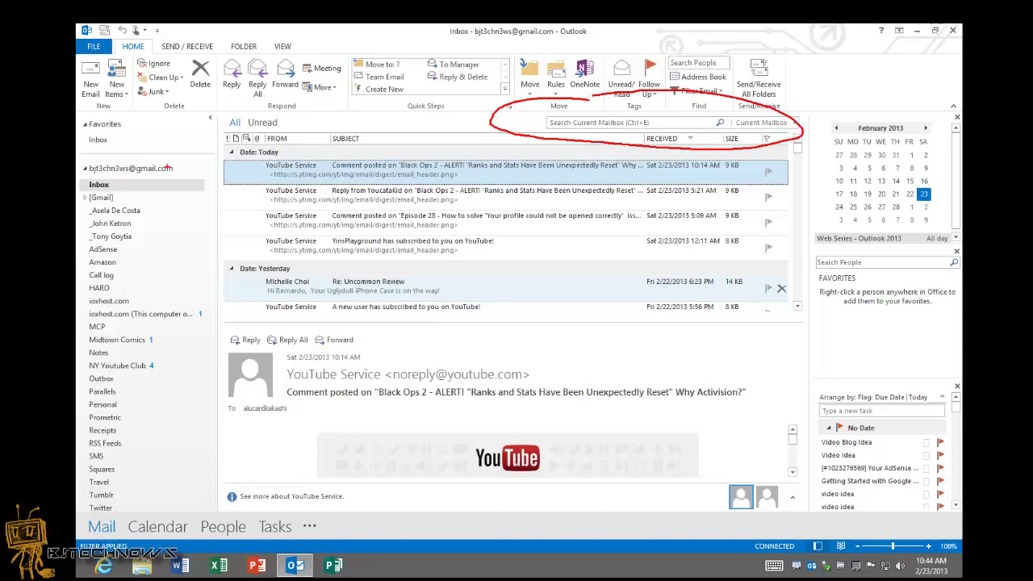
pyautogui.moveTo(276, 188)
pyautogui.mouseDown()
pyautogui.moveTo(172, 239)
pyautogui.moveTo(198, 246)
pyautogui.mouseUp()
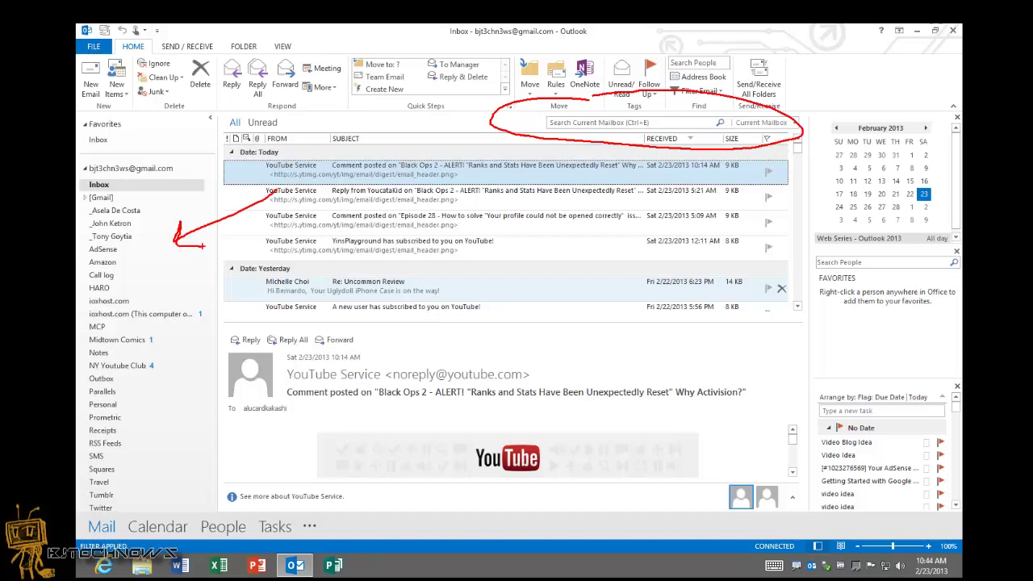
pyautogui.moveTo(216, 139)
pyautogui.mouseDown()
pyautogui.moveTo(227, 292)
pyautogui.moveTo(484, 352)
pyautogui.moveTo(781, 322)
pyautogui.moveTo(773, 126)
pyautogui.moveTo(212, 144)
pyautogui.mouseUp()
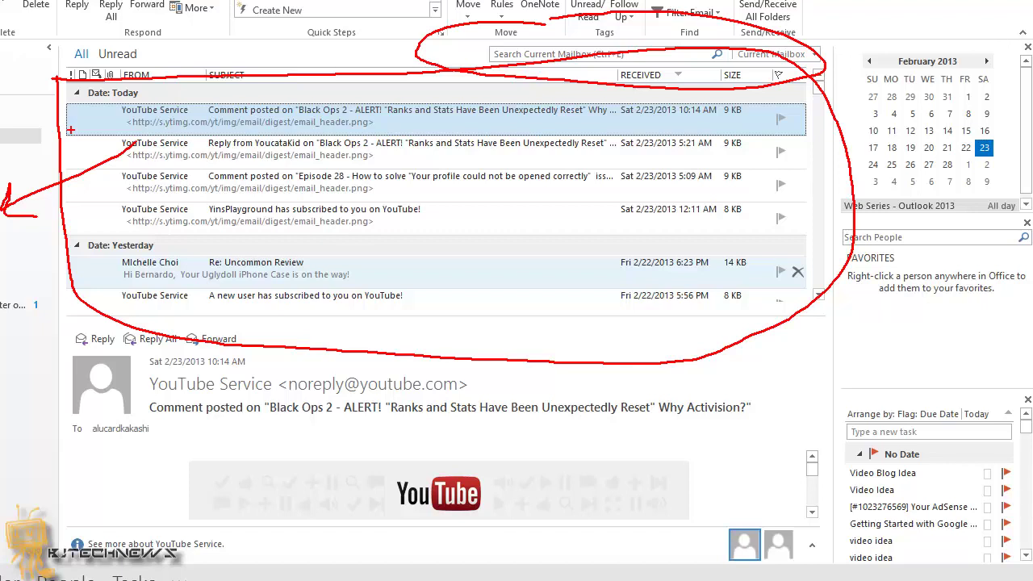
pyautogui.moveTo(370, 169)
pyautogui.mouseDown()
pyautogui.moveTo(353, 302)
pyautogui.moveTo(345, 202)
pyautogui.moveTo(402, 192)
pyautogui.mouseUp()
pyautogui.moveTo(637, 296)
pyautogui.mouseDown()
pyautogui.moveTo(501, 193)
pyautogui.moveTo(555, 205)
pyautogui.mouseUp()
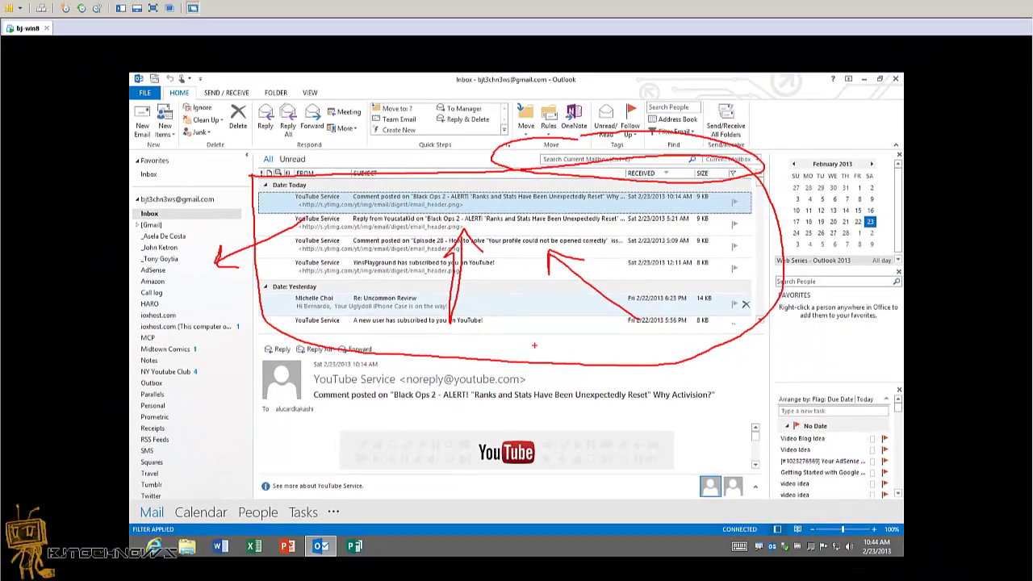
pyautogui.press('Escape')
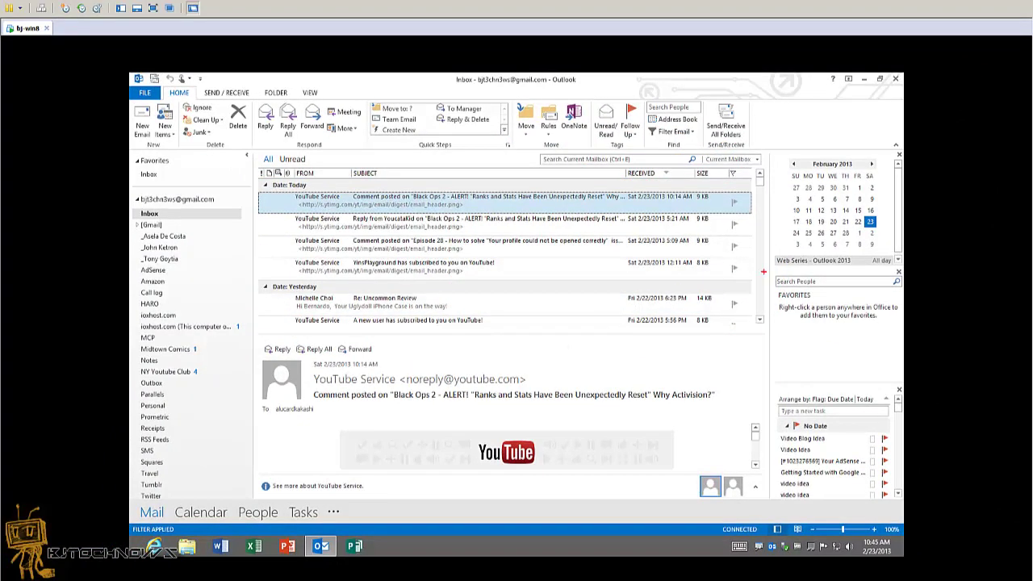
pyautogui.moveTo(771, 250)
pyautogui.mouseDown()
pyautogui.moveTo(781, 359)
pyautogui.moveTo(889, 381)
pyautogui.moveTo(901, 268)
pyautogui.moveTo(773, 259)
pyautogui.mouseUp()
pyautogui.moveTo(756, 346)
pyautogui.mouseDown()
pyautogui.moveTo(797, 306)
pyautogui.moveTo(771, 369)
pyautogui.moveTo(804, 336)
pyautogui.moveTo(805, 349)
pyautogui.mouseUp()
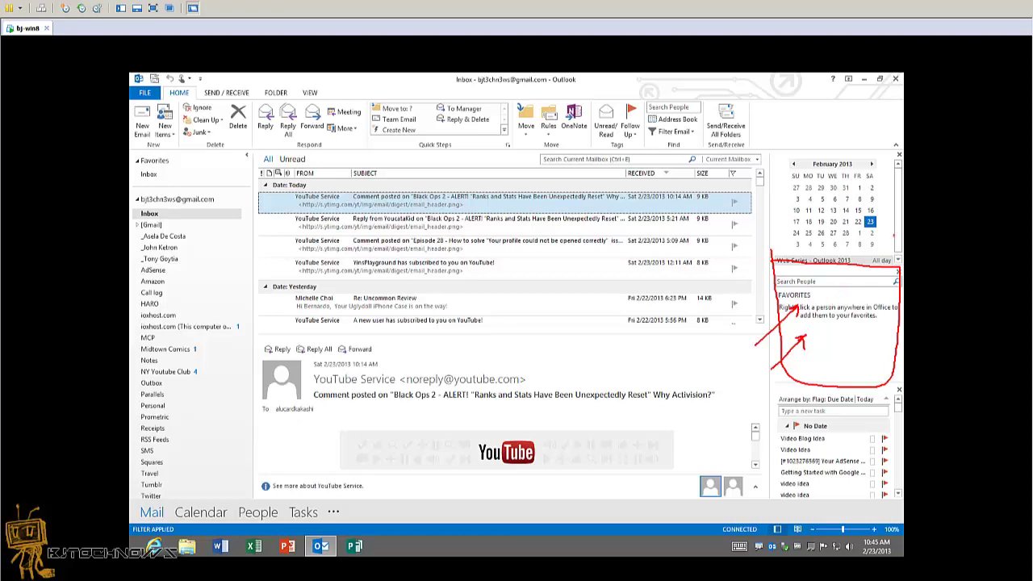
pyautogui.moveTo(894, 236)
pyautogui.mouseDown()
pyautogui.moveTo(852, 297)
pyautogui.moveTo(871, 298)
pyautogui.mouseUp()
pyautogui.moveTo(765, 141)
pyautogui.mouseDown()
pyautogui.moveTo(779, 508)
pyautogui.moveTo(895, 512)
pyautogui.moveTo(880, 196)
pyautogui.moveTo(831, 153)
pyautogui.moveTo(768, 158)
pyautogui.mouseUp()
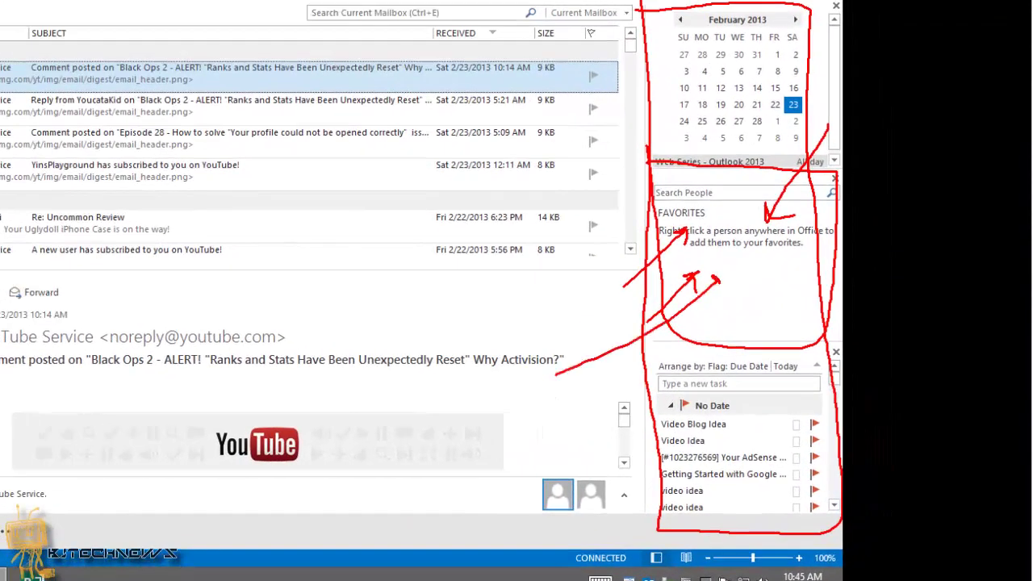
pyautogui.moveTo(719, 284); pyautogui.dragTo(719, 302)
pyautogui.moveTo(646, 363)
pyautogui.mouseDown()
pyautogui.moveTo(838, 373)
pyautogui.moveTo(691, 521)
pyautogui.moveTo(660, 365)
pyautogui.mouseUp()
pyautogui.moveTo(660, 8)
pyautogui.mouseDown()
pyautogui.moveTo(657, 146)
pyautogui.moveTo(841, 50)
pyautogui.moveTo(826, 2)
pyautogui.mouseUp()
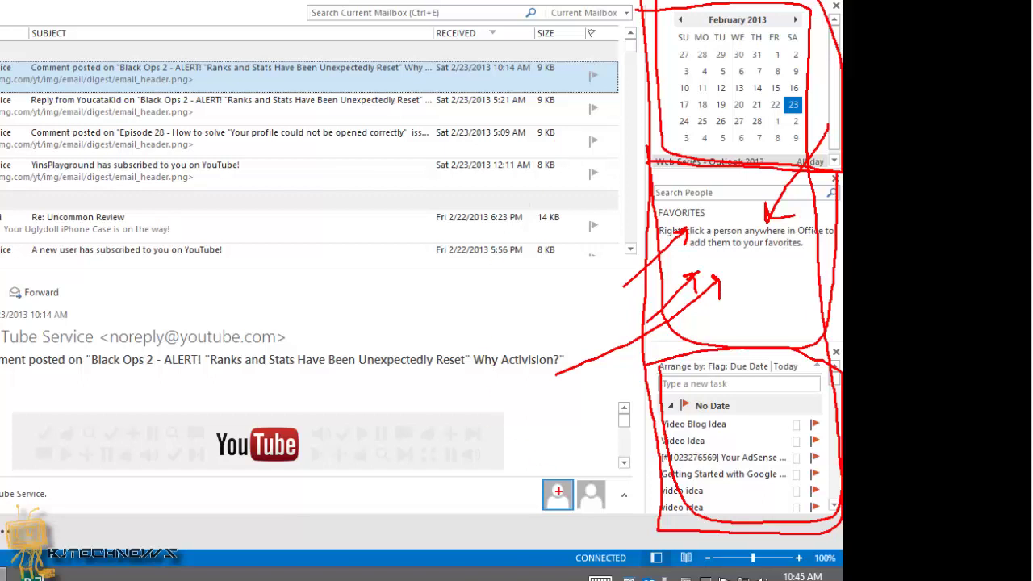
pyautogui.moveTo(586, 464)
pyautogui.mouseDown()
pyautogui.moveTo(560, 466)
pyautogui.moveTo(574, 529)
pyautogui.moveTo(584, 443)
pyautogui.moveTo(566, 446)
pyautogui.mouseUp()
pyautogui.moveTo(467, 401)
pyautogui.mouseDown()
pyautogui.moveTo(517, 468)
pyautogui.moveTo(499, 460)
pyautogui.mouseUp()
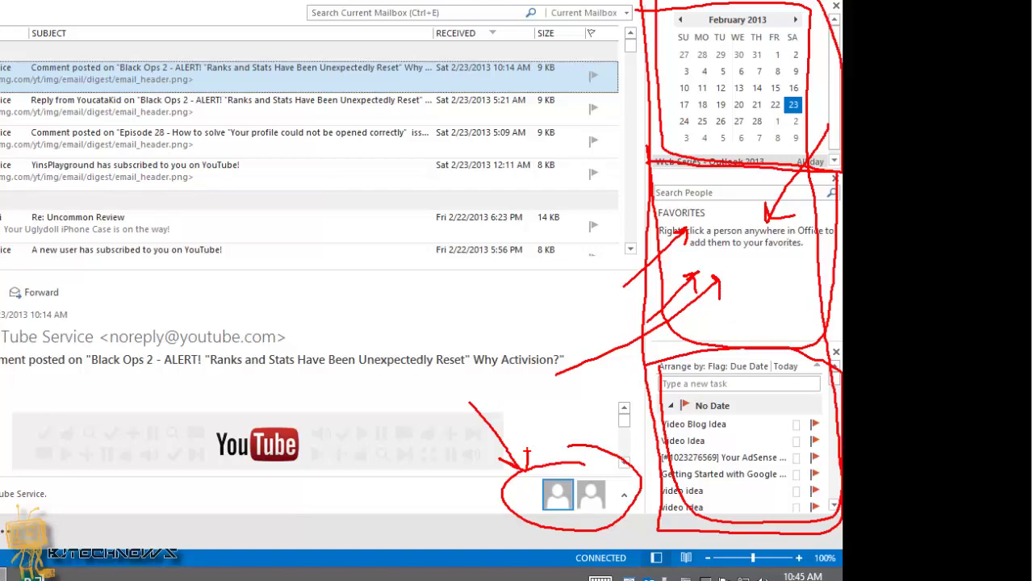
pyautogui.moveTo(555, 418); pyautogui.dragTo(555, 472)
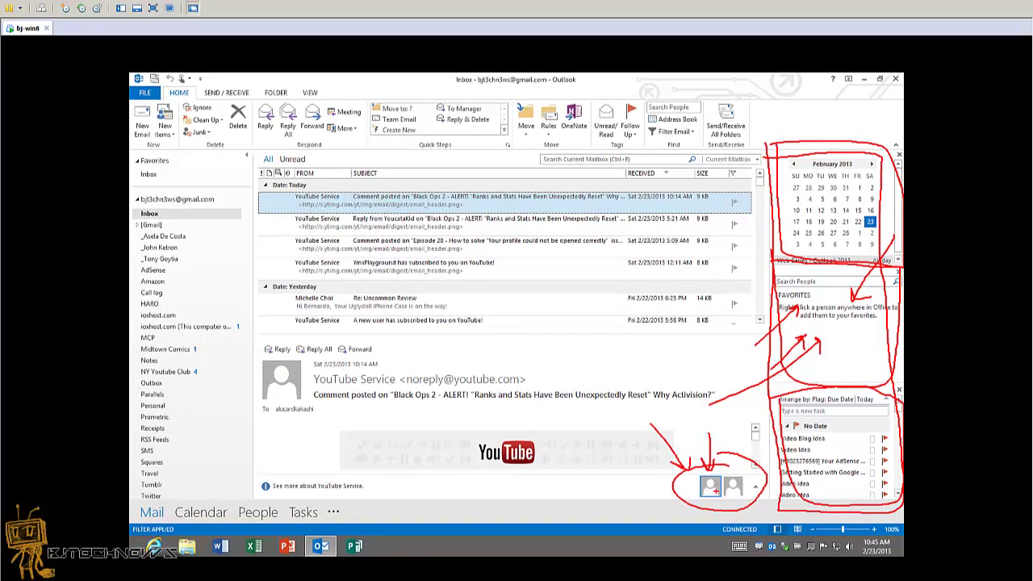
pyautogui.moveTo(327, 392)
pyautogui.mouseDown()
pyautogui.moveTo(468, 397)
pyautogui.moveTo(531, 371)
pyautogui.moveTo(297, 365)
pyautogui.moveTo(321, 391)
pyautogui.mouseUp()
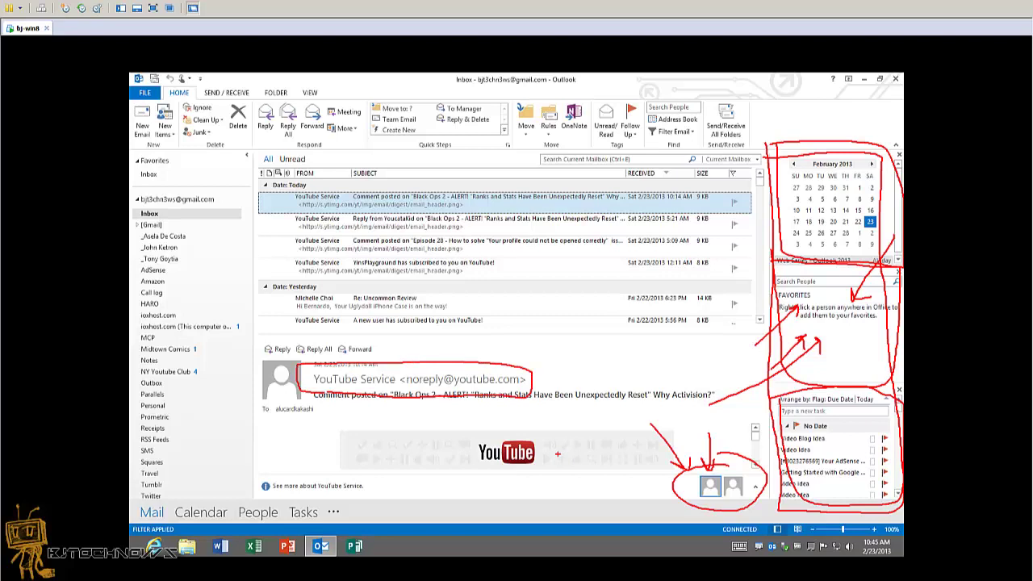
pyautogui.press('Escape')
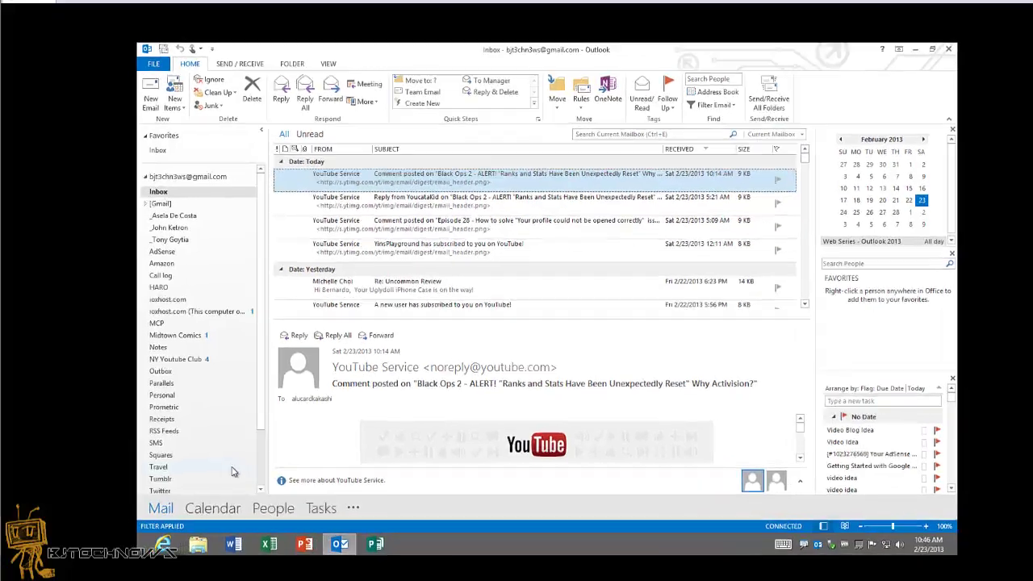
# - Preview the Calendar, People and Tasks peeks without leaving the inbox
pyautogui.moveTo(215, 511)
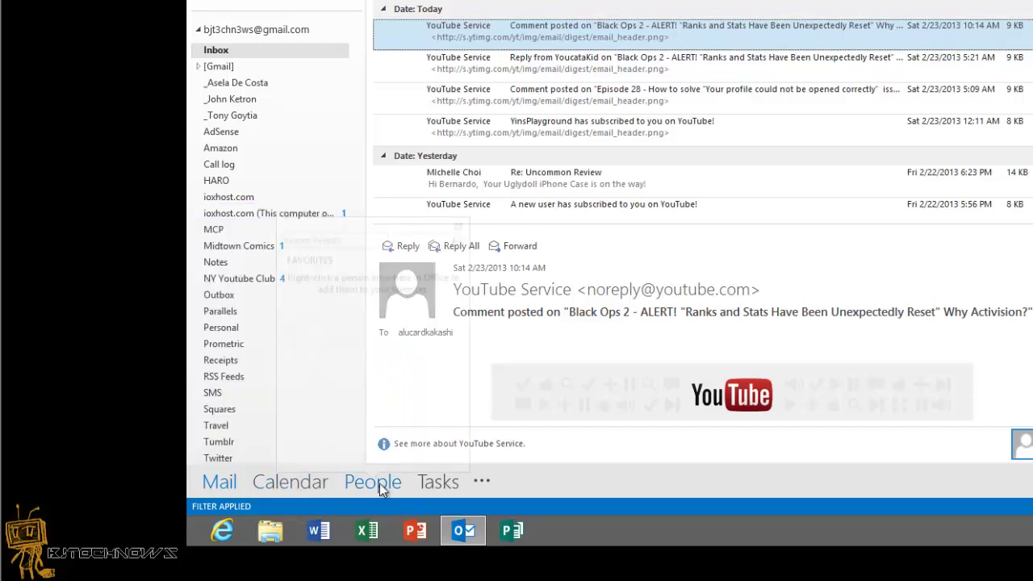
pyautogui.moveTo(380, 483)
pyautogui.moveTo(441, 490)
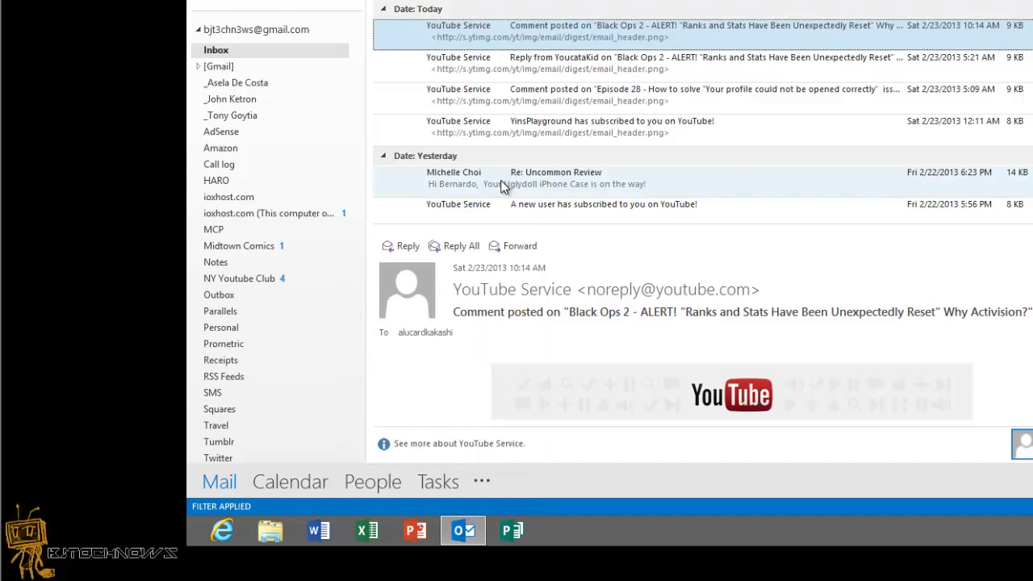
pyautogui.moveTo(368, 214)
pyautogui.mouseDown()
pyautogui.moveTo(356, 427)
pyautogui.moveTo(665, 473)
pyautogui.moveTo(1031, 484)
pyautogui.moveTo(544, 216)
pyautogui.moveTo(370, 216)
pyautogui.mouseUp()
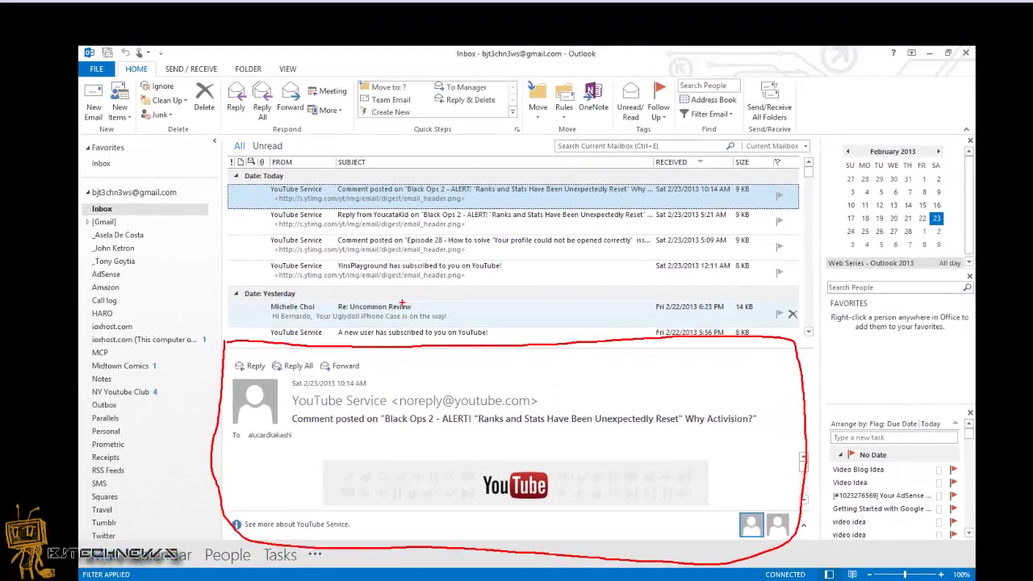
pyautogui.moveTo(402, 303)
pyautogui.mouseDown()
pyautogui.moveTo(391, 390)
pyautogui.moveTo(407, 393)
pyautogui.mouseUp()
pyautogui.moveTo(512, 426)
pyautogui.mouseDown()
pyautogui.moveTo(776, 201)
pyautogui.moveTo(791, 246)
pyautogui.mouseUp()
pyautogui.moveTo(676, 115)
pyautogui.mouseDown()
pyautogui.moveTo(700, 469)
pyautogui.moveTo(726, 557)
pyautogui.moveTo(967, 552)
pyautogui.moveTo(897, 113)
pyautogui.moveTo(690, 116)
pyautogui.mouseUp()
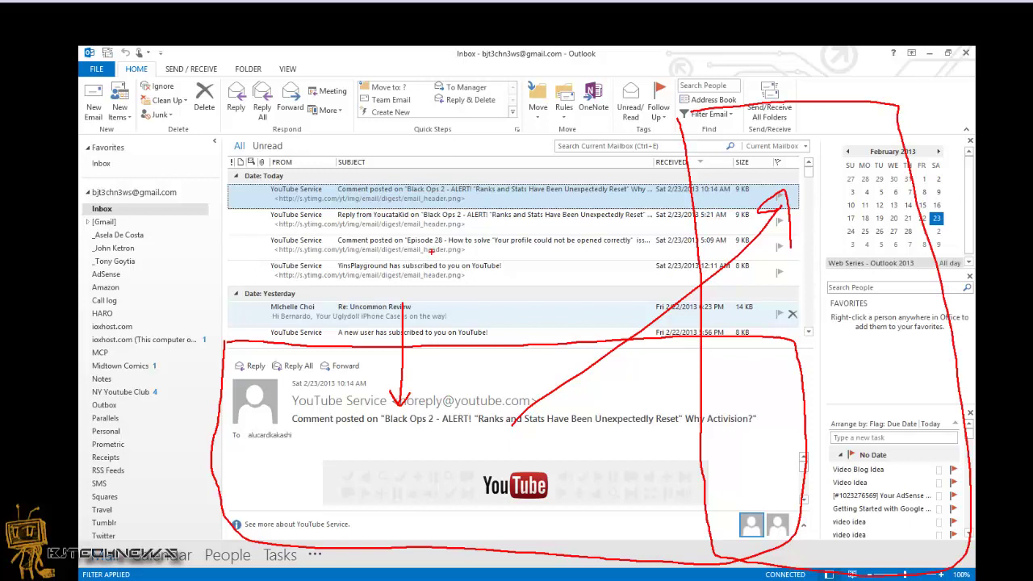
pyautogui.press('Escape')
# - Select the second message under today's date and set the Reading Pane position to Right
pyautogui.click(438, 224)
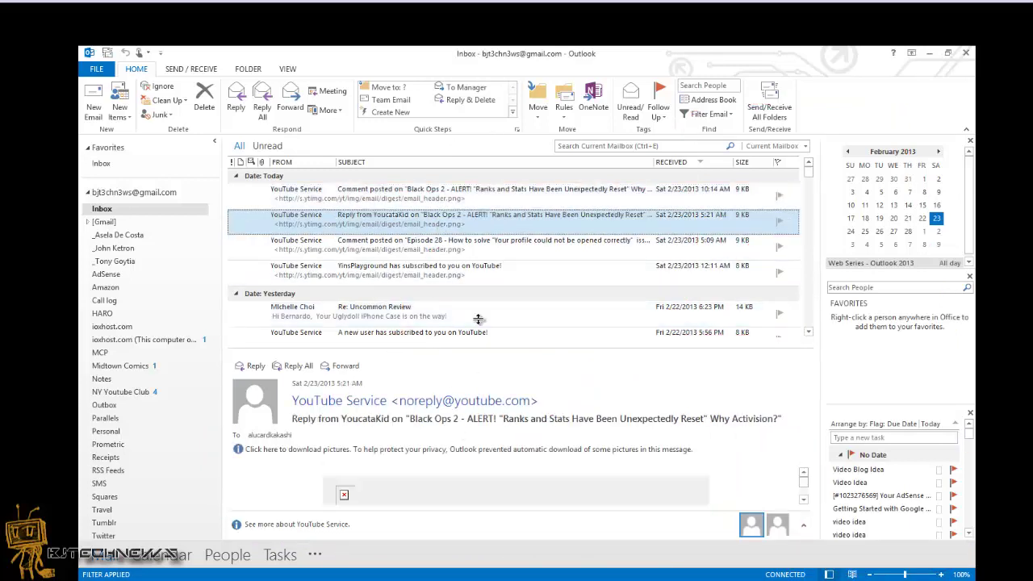
pyautogui.click(288, 70)
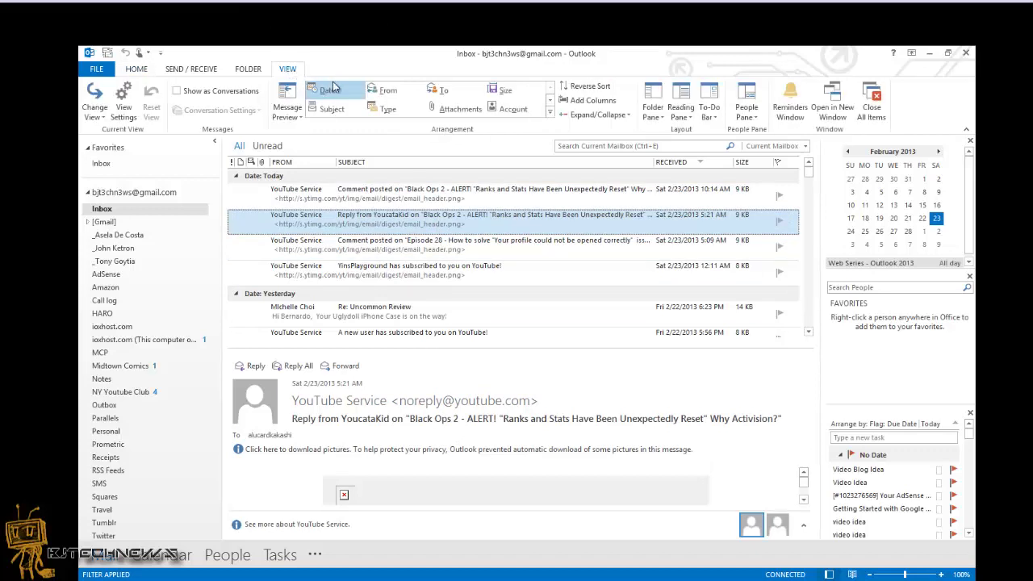
pyautogui.click(690, 121)
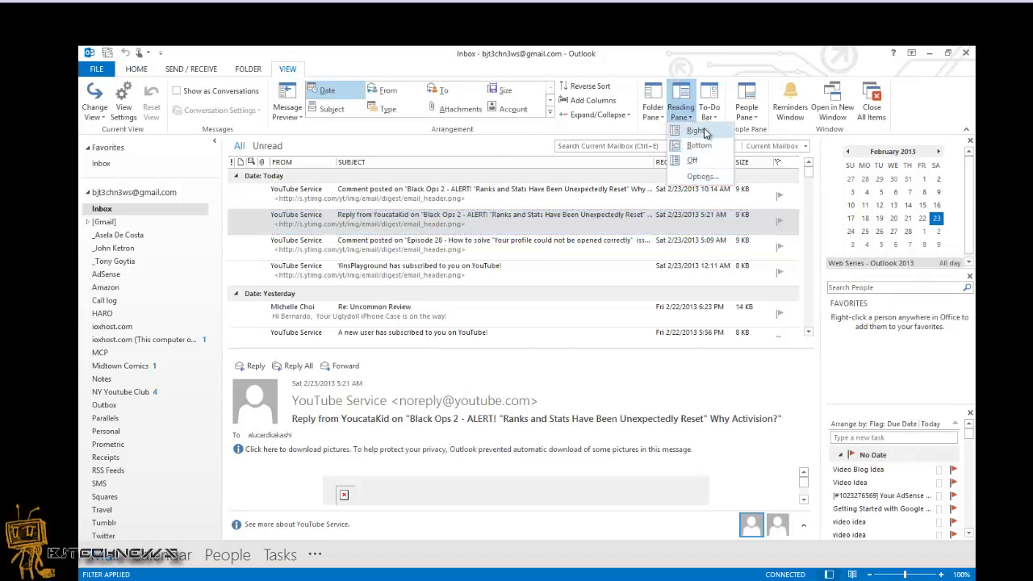
pyautogui.click(698, 131)
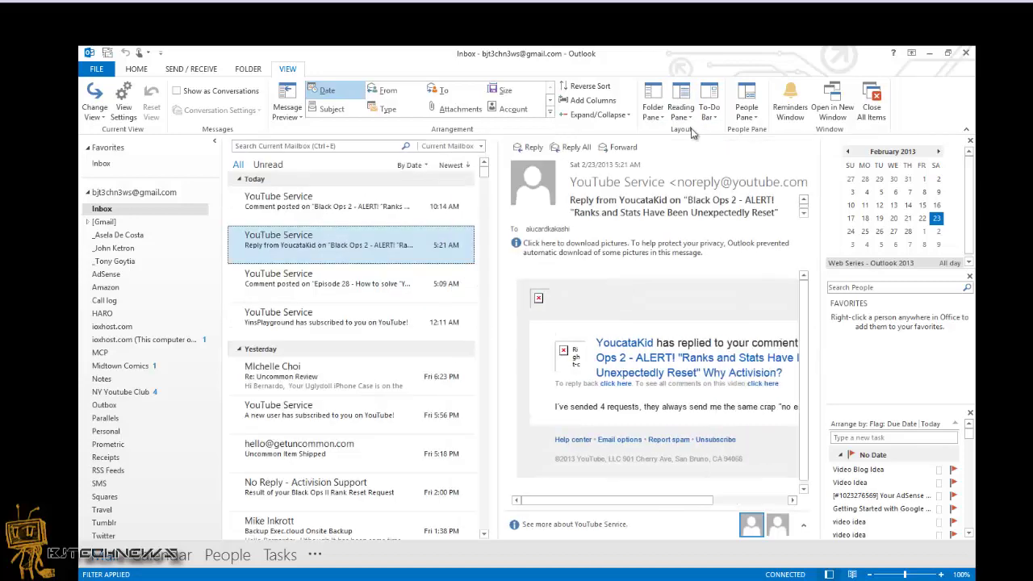
# - Set the Reading Pane position back to Bottom
pyautogui.click(680, 112)
pyautogui.click(694, 147)
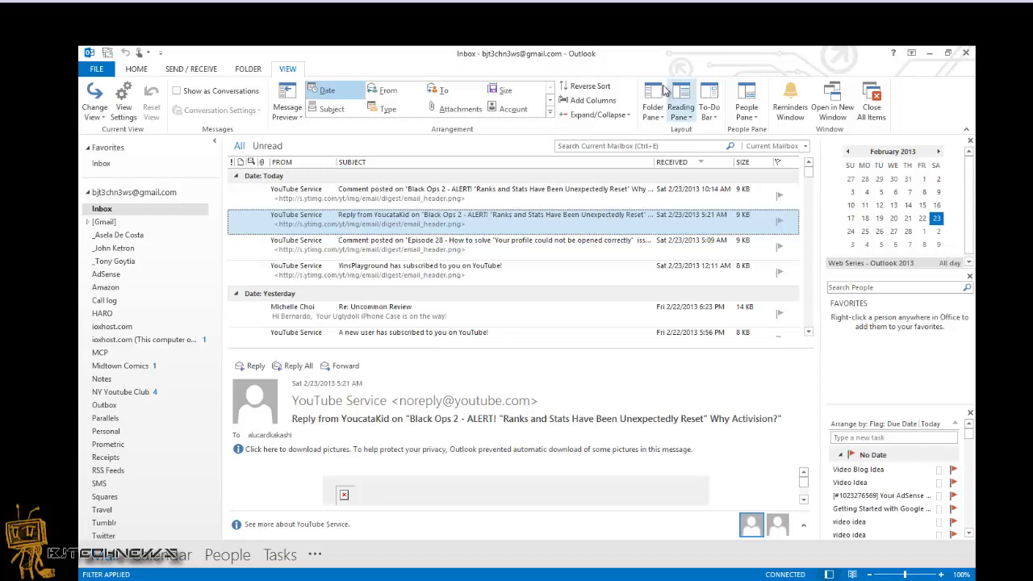
# - Start adding another email account from the account information page
pyautogui.click(97, 69)
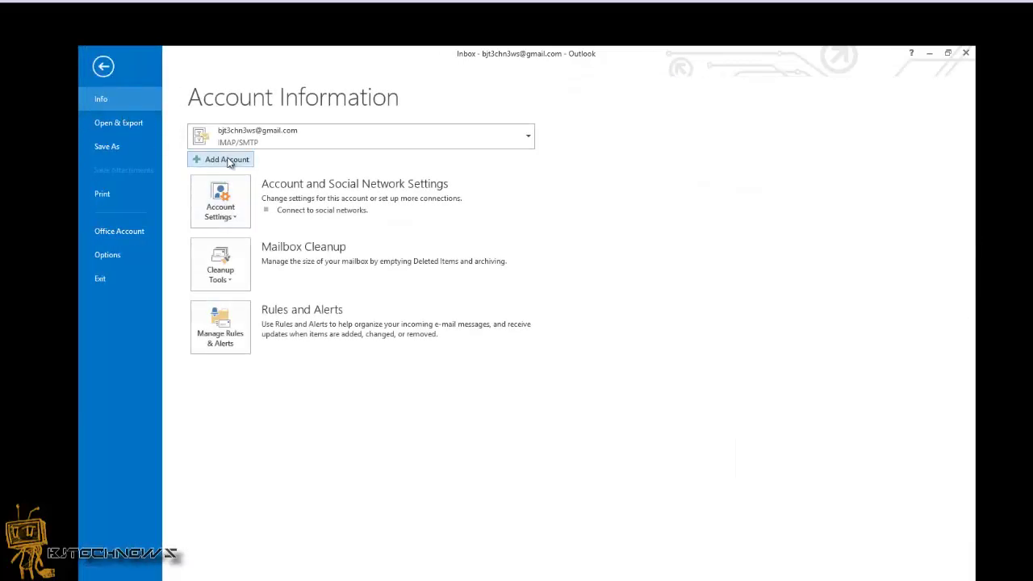
pyautogui.click(227, 160)
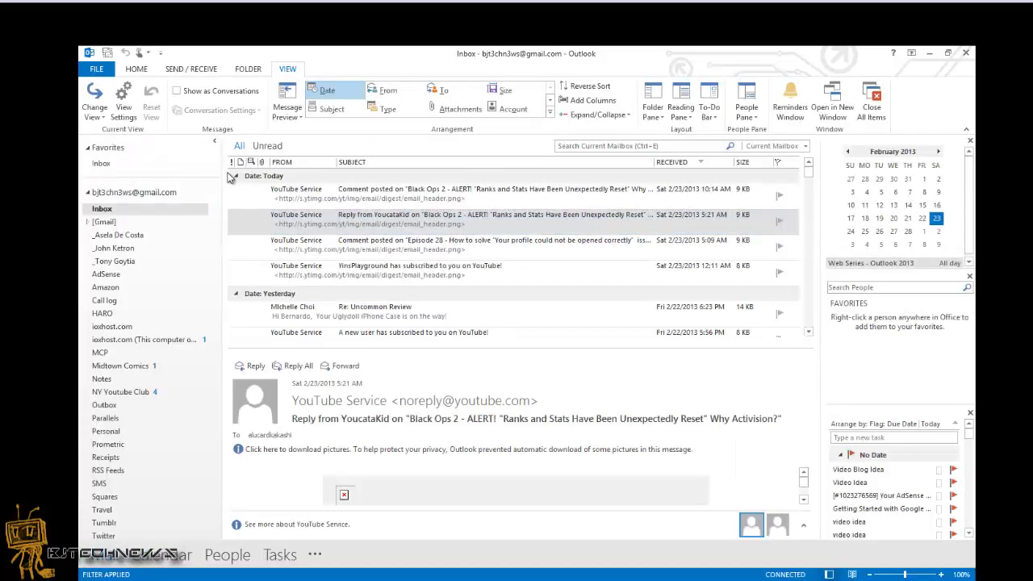
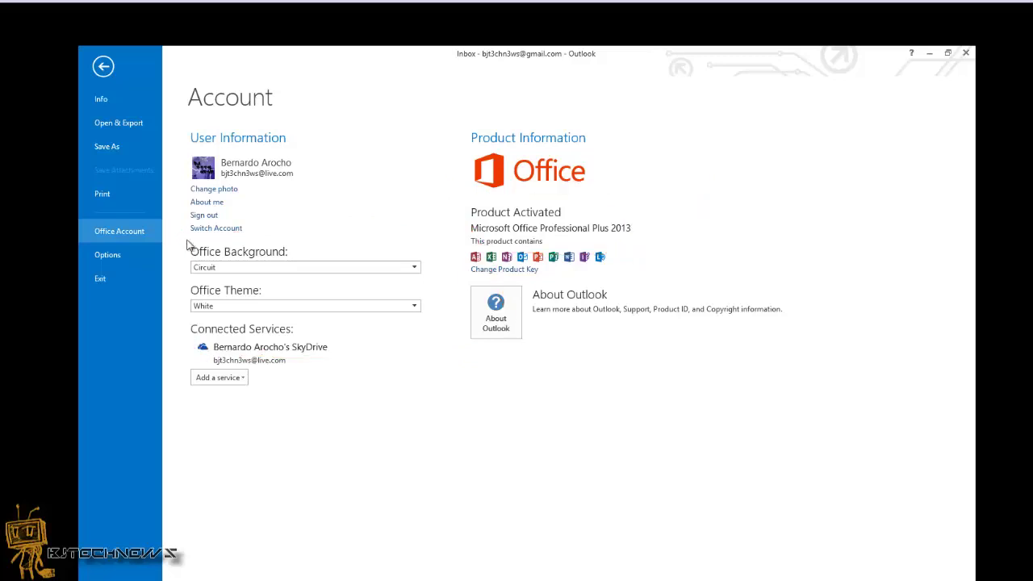
# - Check the available Office backgrounds, set the Office Theme to Dark Gray and leave the account page
pyautogui.click(302, 269)
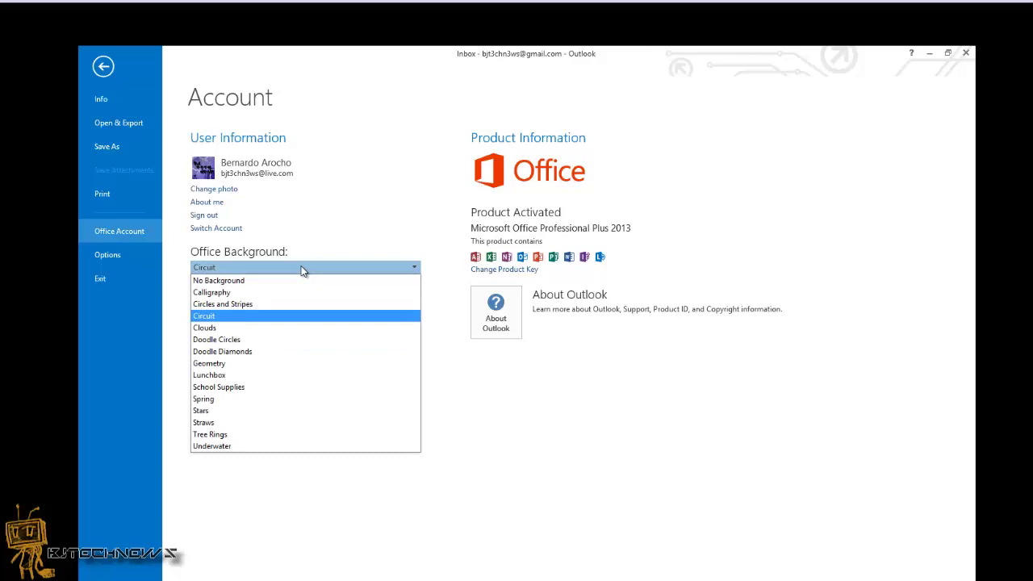
pyautogui.click(493, 382)
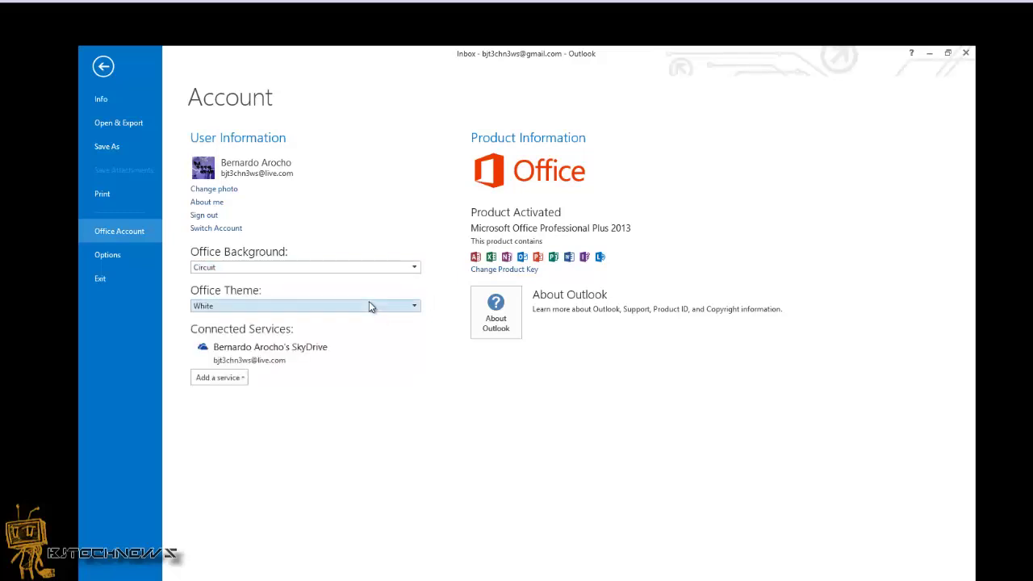
pyautogui.click(369, 306)
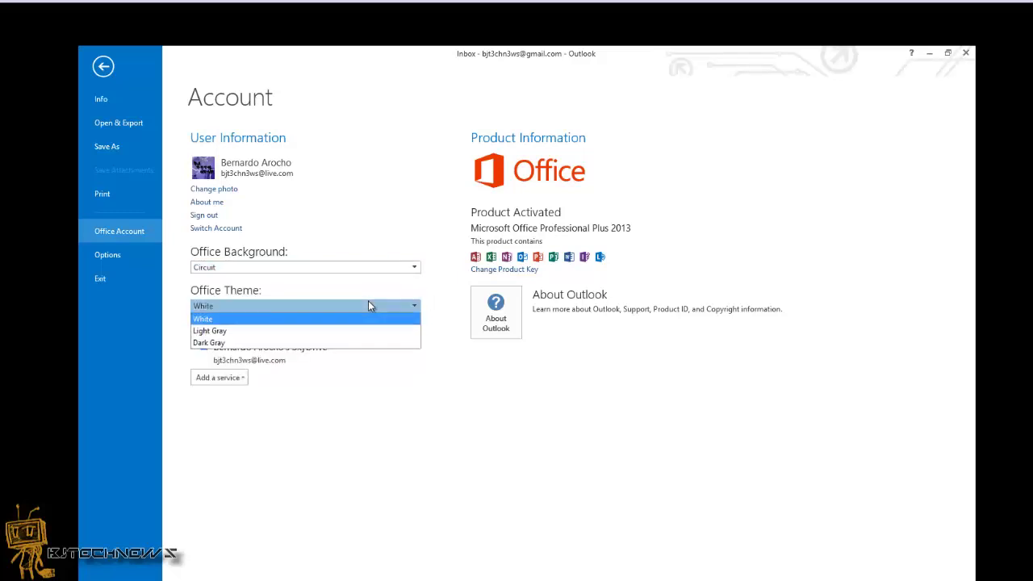
pyautogui.click(351, 343)
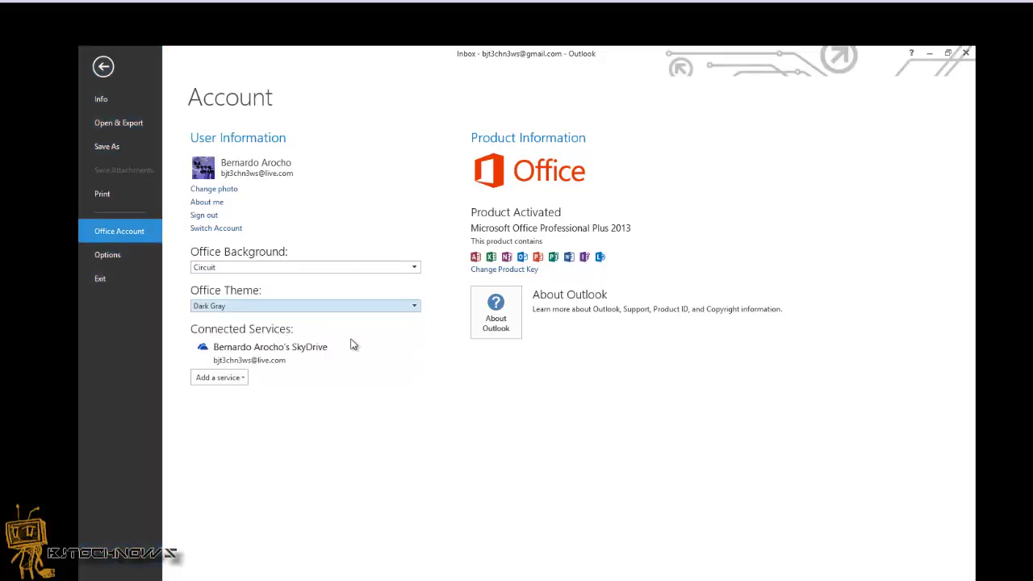
pyautogui.click(102, 69)
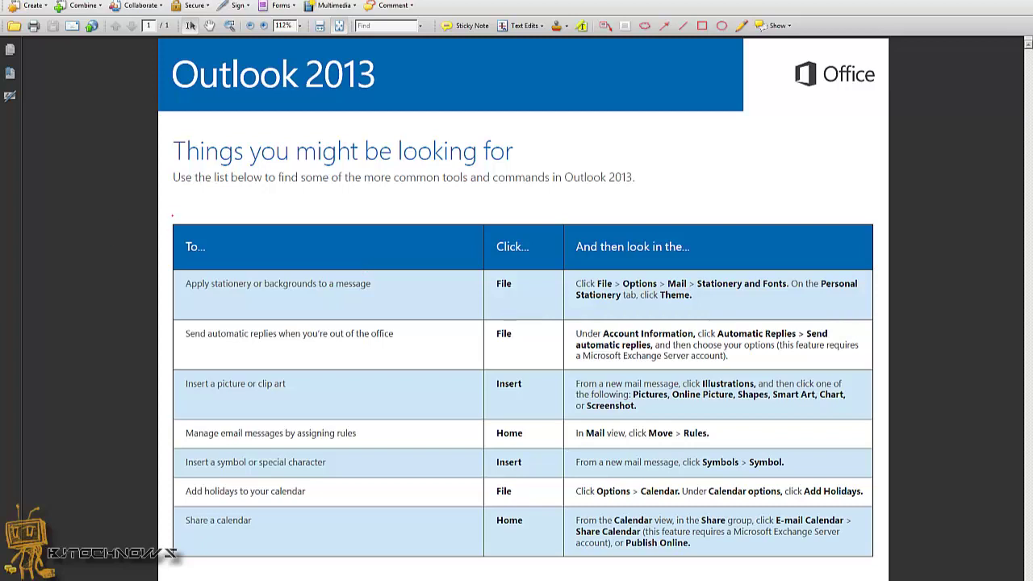
pyautogui.moveTo(172, 217)
pyautogui.mouseDown()
pyautogui.moveTo(162, 523)
pyautogui.moveTo(189, 580)
pyautogui.moveTo(878, 547)
pyautogui.moveTo(819, 274)
pyautogui.moveTo(676, 224)
pyautogui.moveTo(168, 219)
pyautogui.mouseUp()
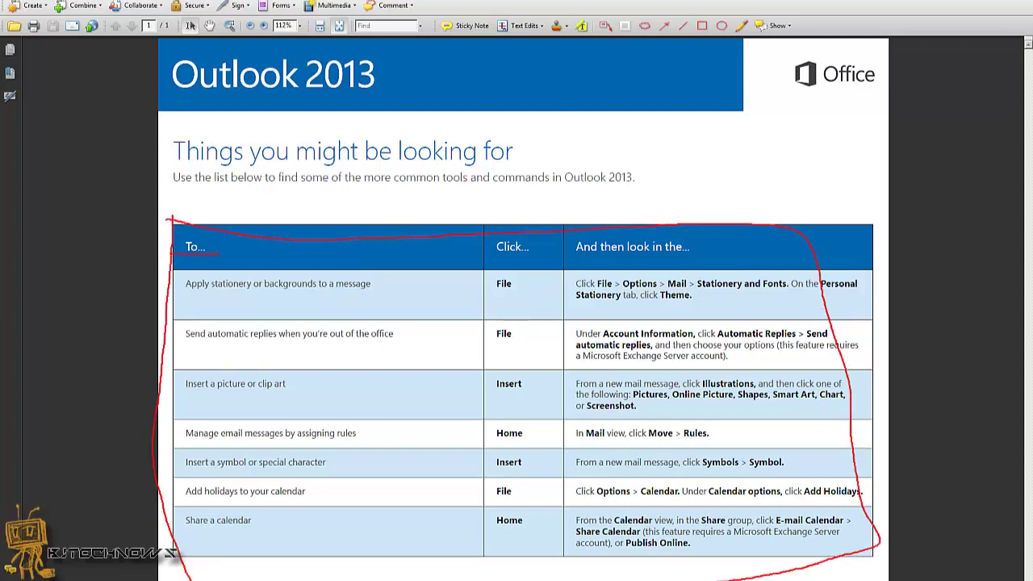
pyautogui.moveTo(171, 254); pyautogui.dragTo(218, 254)
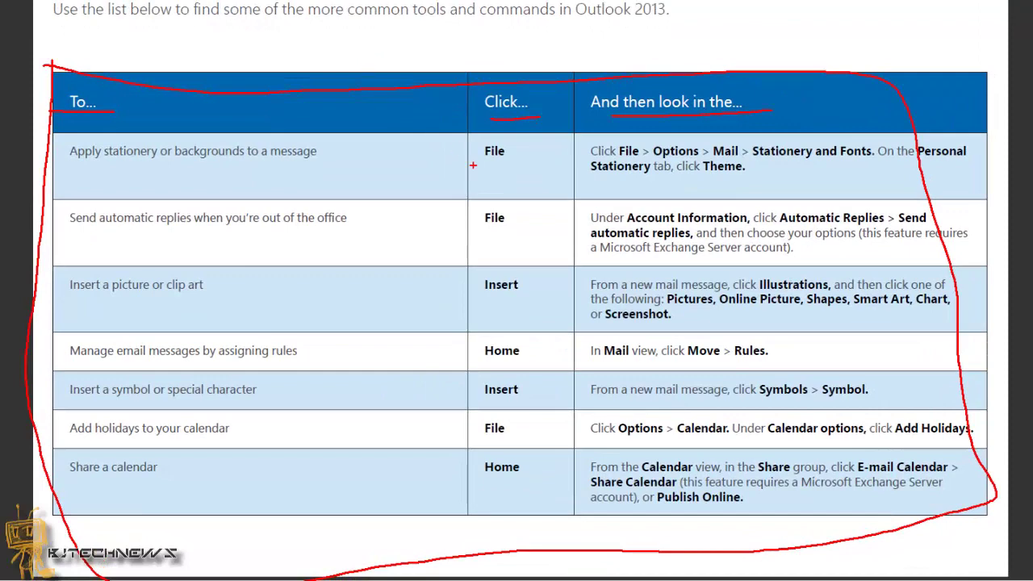
pyautogui.moveTo(500, 129)
pyautogui.mouseDown()
pyautogui.moveTo(474, 150)
pyautogui.moveTo(481, 135)
pyautogui.mouseUp()
pyautogui.moveTo(591, 162); pyautogui.dragTo(968, 163)
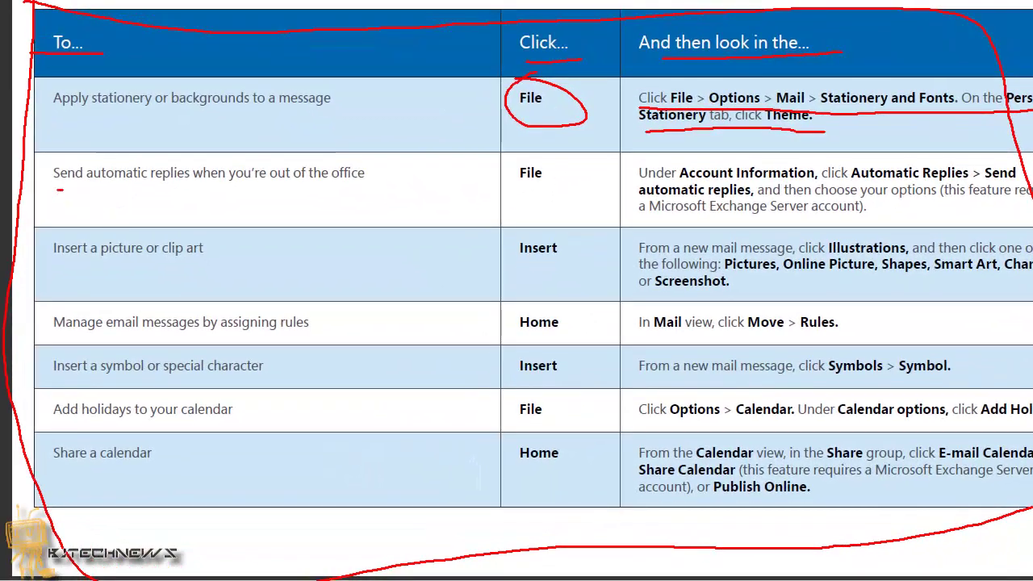
pyautogui.moveTo(63, 191)
pyautogui.mouseDown()
pyautogui.moveTo(351, 186)
pyautogui.moveTo(381, 157)
pyautogui.moveTo(108, 140)
pyautogui.moveTo(50, 176)
pyautogui.moveTo(60, 190)
pyautogui.mouseUp()
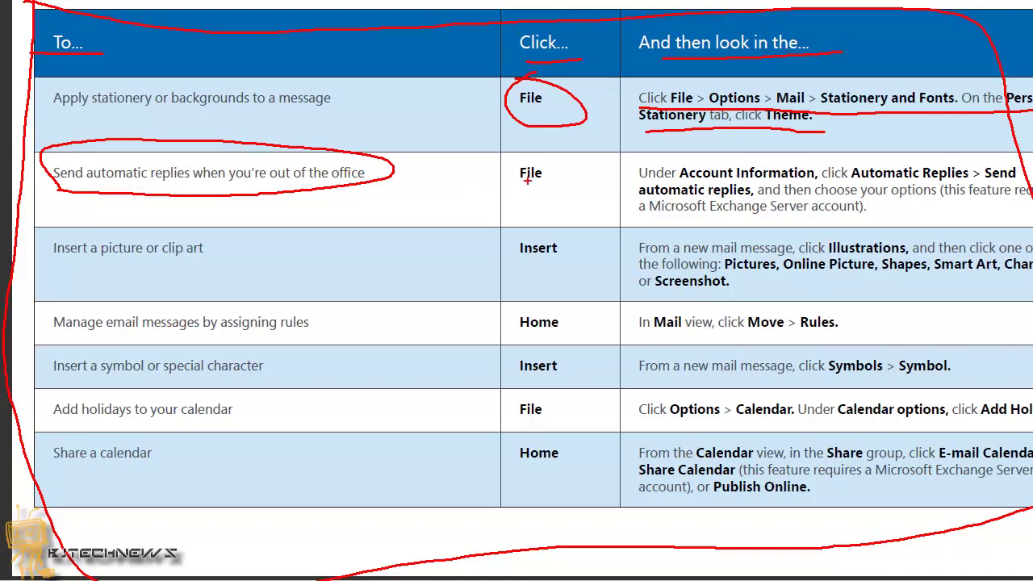
# - Review the rest of the common commands table, from sending automatic replies down to sharing a calendar
pyautogui.moveTo(520, 184); pyautogui.dragTo(555, 186)
pyautogui.moveTo(650, 146)
pyautogui.mouseDown()
pyautogui.moveTo(629, 147)
pyautogui.moveTo(754, 241)
pyautogui.moveTo(1032, 241)
pyautogui.moveTo(744, 148)
pyautogui.moveTo(650, 146)
pyautogui.mouseUp()
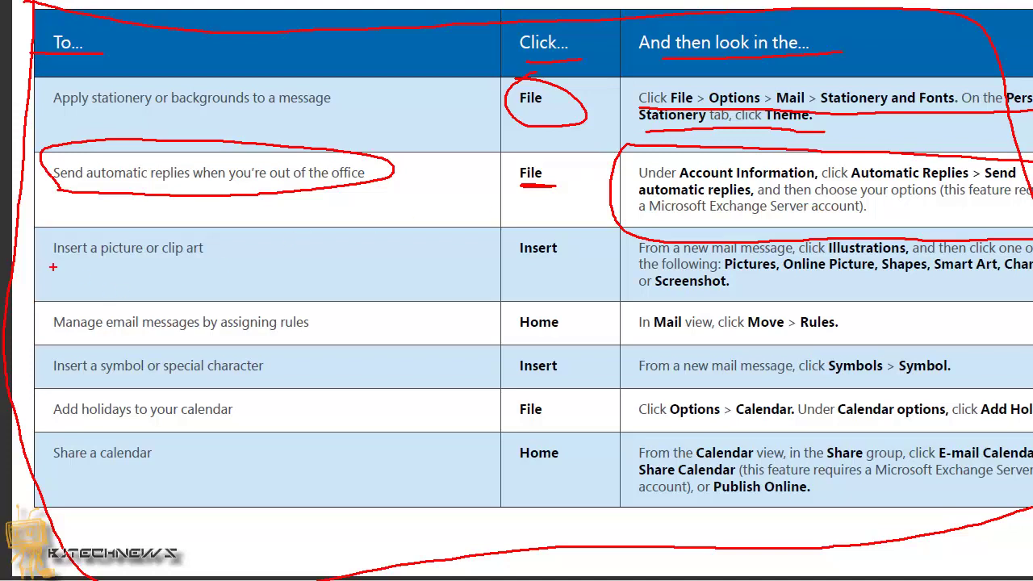
pyautogui.moveTo(53, 267); pyautogui.dragTo(221, 277)
pyautogui.moveTo(520, 264); pyautogui.dragTo(569, 260)
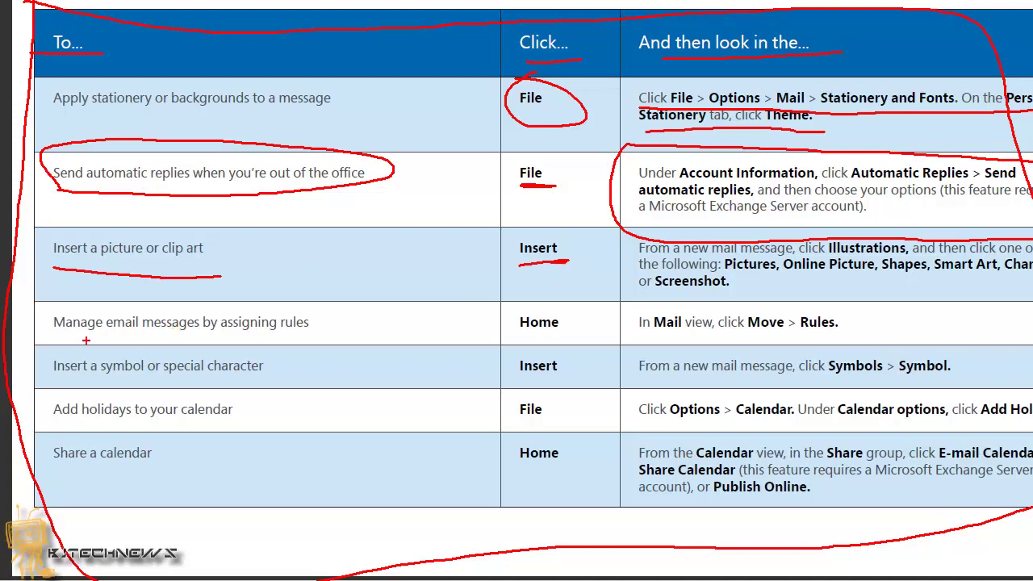
pyautogui.moveTo(77, 338); pyautogui.dragTo(291, 337)
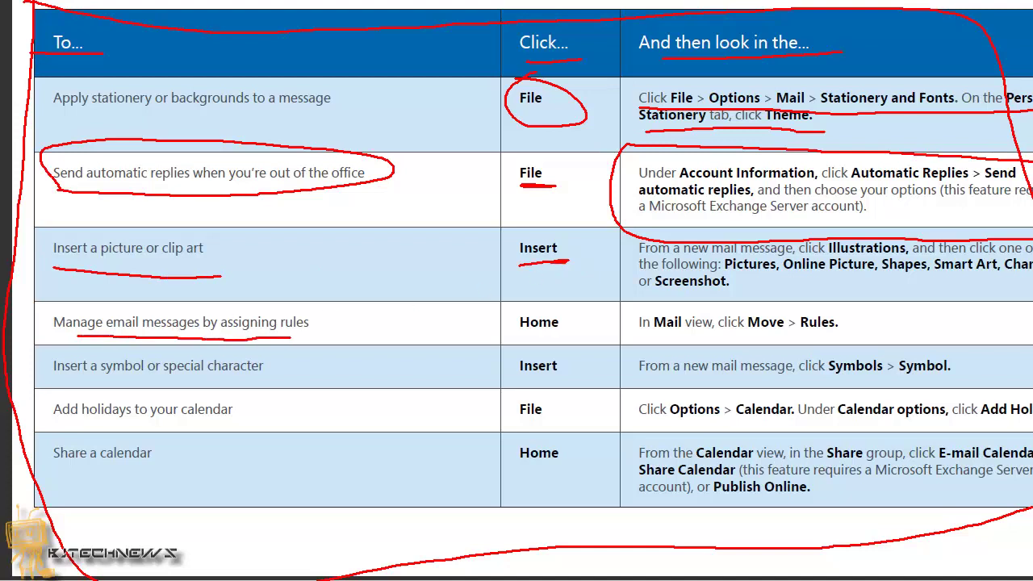
pyautogui.moveTo(516, 327)
pyautogui.mouseDown()
pyautogui.moveTo(594, 317)
pyautogui.moveTo(490, 334)
pyautogui.mouseUp()
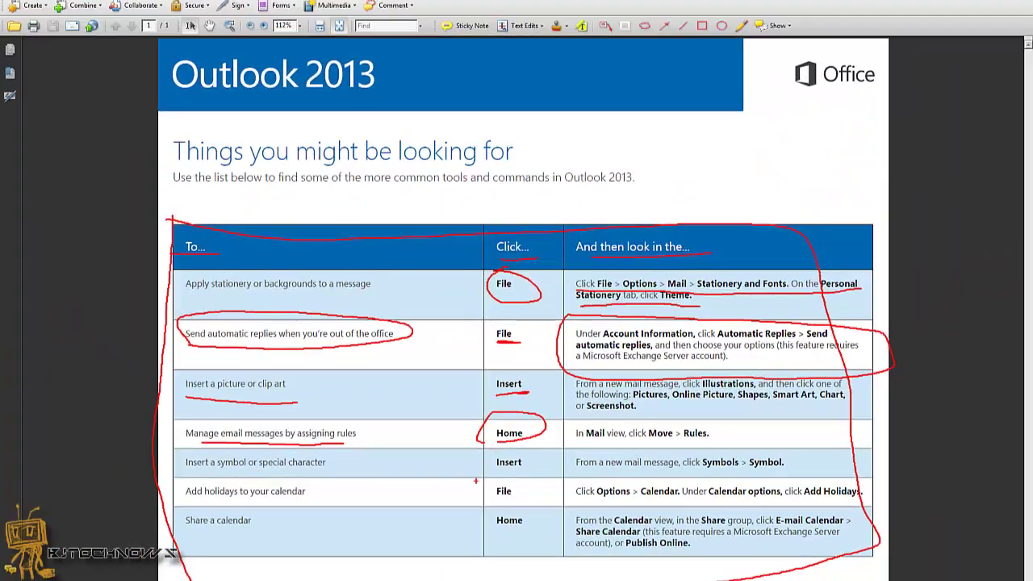
pyautogui.moveTo(495, 469); pyautogui.dragTo(538, 468)
pyautogui.moveTo(495, 503); pyautogui.dragTo(535, 501)
pyautogui.moveTo(260, 513)
pyautogui.mouseDown()
pyautogui.moveTo(190, 539)
pyautogui.moveTo(240, 505)
pyautogui.mouseUp()
pyautogui.moveTo(506, 532); pyautogui.dragTo(534, 531)
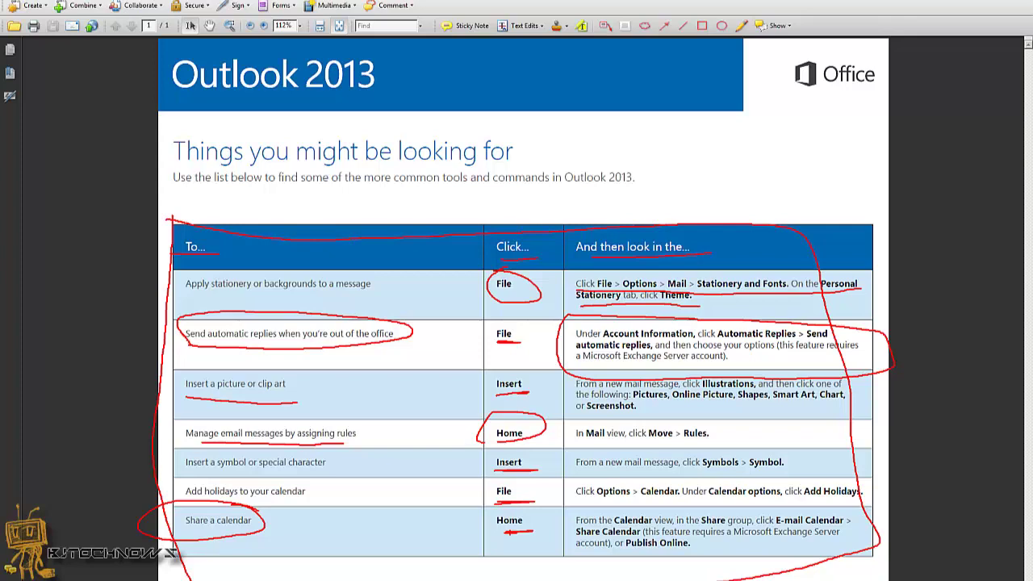
pyautogui.press('Escape')
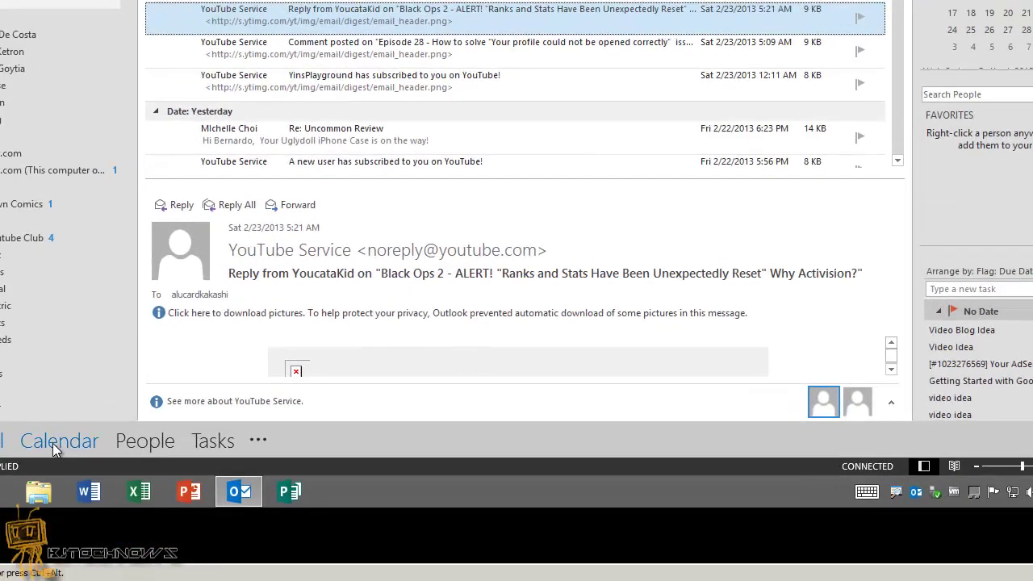
# - Switch to the calendar and examine the weather bar, date navigator, My Calendars list, month grid and the event on February 23
pyautogui.click(52, 443)
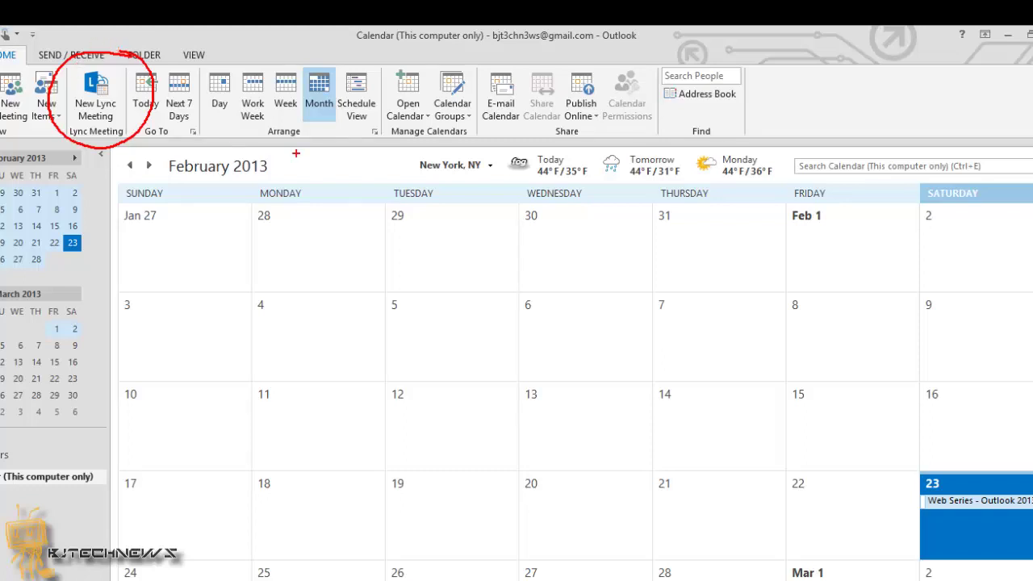
pyautogui.moveTo(407, 137)
pyautogui.mouseDown()
pyautogui.moveTo(411, 162)
pyautogui.moveTo(598, 223)
pyautogui.moveTo(980, 186)
pyautogui.moveTo(726, 121)
pyautogui.moveTo(401, 129)
pyautogui.mouseUp()
pyautogui.moveTo(344, 80)
pyautogui.mouseDown()
pyautogui.moveTo(407, 143)
pyautogui.moveTo(415, 116)
pyautogui.mouseUp()
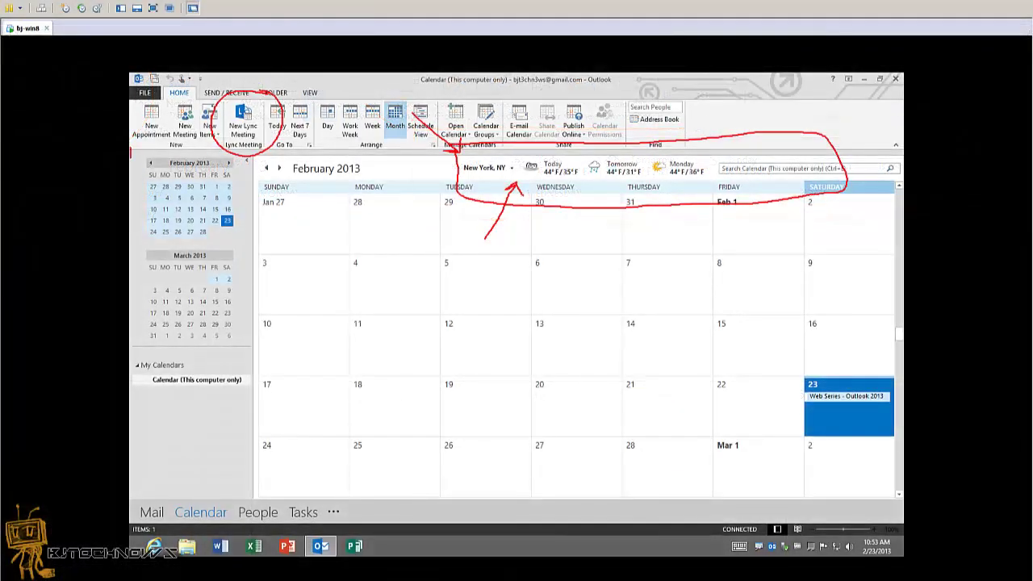
pyautogui.moveTo(130, 158)
pyautogui.mouseDown()
pyautogui.moveTo(130, 426)
pyautogui.moveTo(310, 478)
pyautogui.moveTo(266, 168)
pyautogui.moveTo(134, 149)
pyautogui.mouseUp()
pyautogui.moveTo(385, 263)
pyautogui.mouseDown()
pyautogui.moveTo(225, 320)
pyautogui.moveTo(250, 324)
pyautogui.mouseUp()
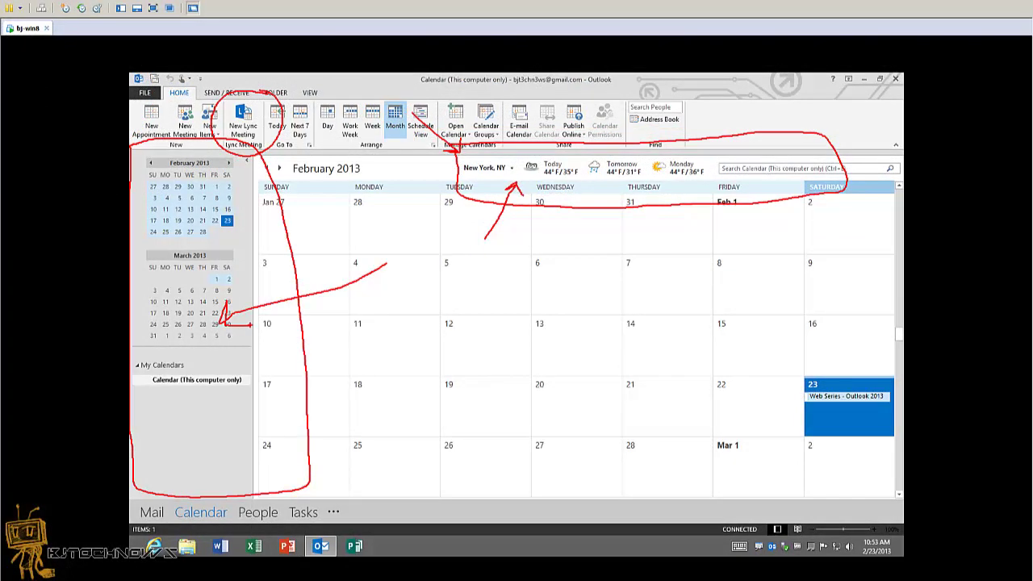
pyautogui.moveTo(177, 404); pyautogui.dragTo(321, 367)
pyautogui.moveTo(185, 395)
pyautogui.mouseDown()
pyautogui.moveTo(186, 428)
pyautogui.moveTo(200, 399)
pyautogui.mouseUp()
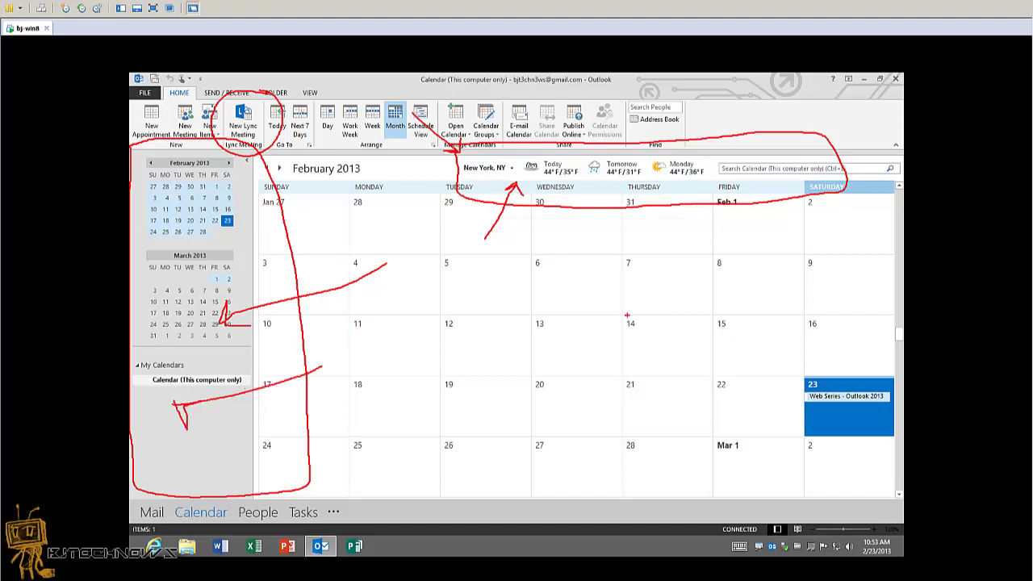
pyautogui.moveTo(267, 162)
pyautogui.mouseDown()
pyautogui.moveTo(263, 276)
pyautogui.moveTo(291, 471)
pyautogui.moveTo(779, 520)
pyautogui.moveTo(881, 273)
pyautogui.moveTo(529, 183)
pyautogui.moveTo(277, 187)
pyautogui.mouseUp()
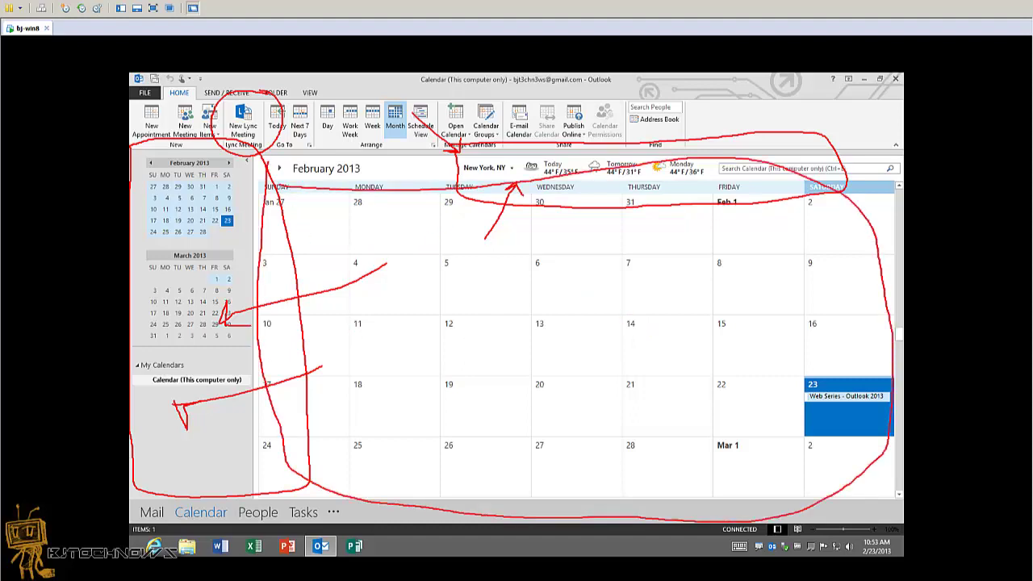
pyautogui.moveTo(328, 156)
pyautogui.mouseDown()
pyautogui.moveTo(448, 105)
pyautogui.moveTo(284, 113)
pyautogui.moveTo(378, 150)
pyautogui.moveTo(442, 115)
pyautogui.mouseUp()
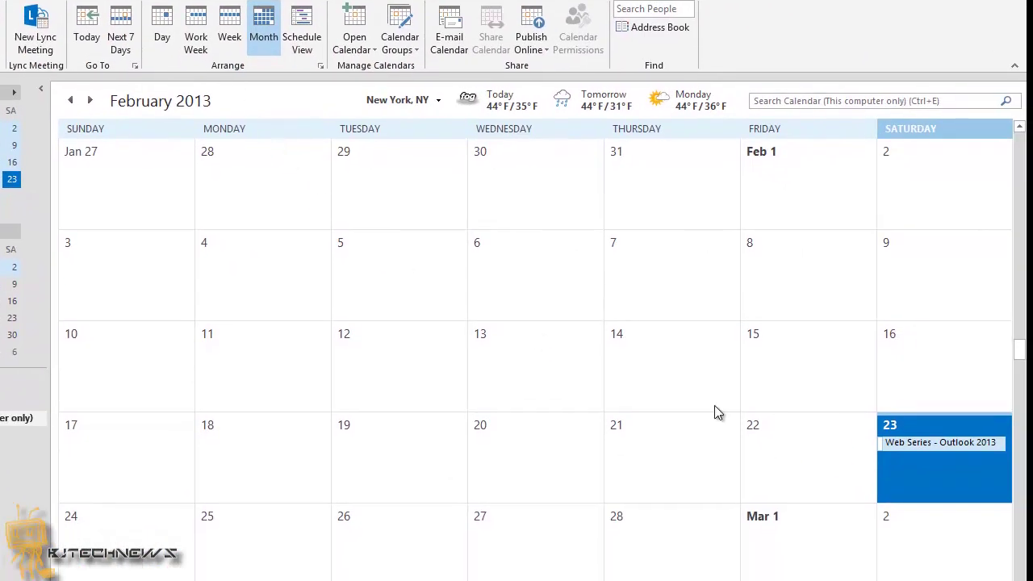
pyautogui.moveTo(918, 447)
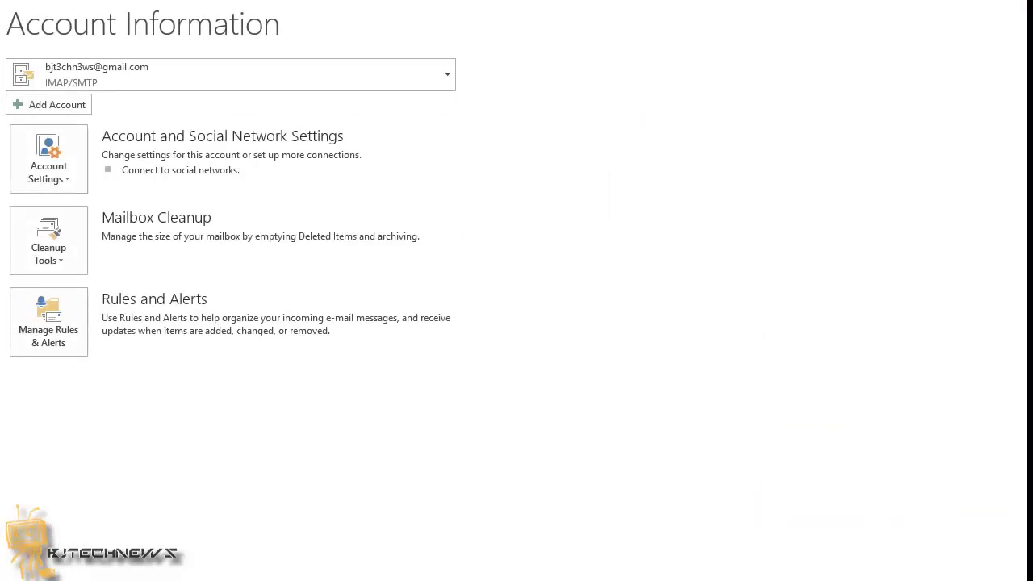
# - Look over the Mail compose options and the email signature settings in Outlook Options, and close both dialogs without saving
pyautogui.press('Escape')
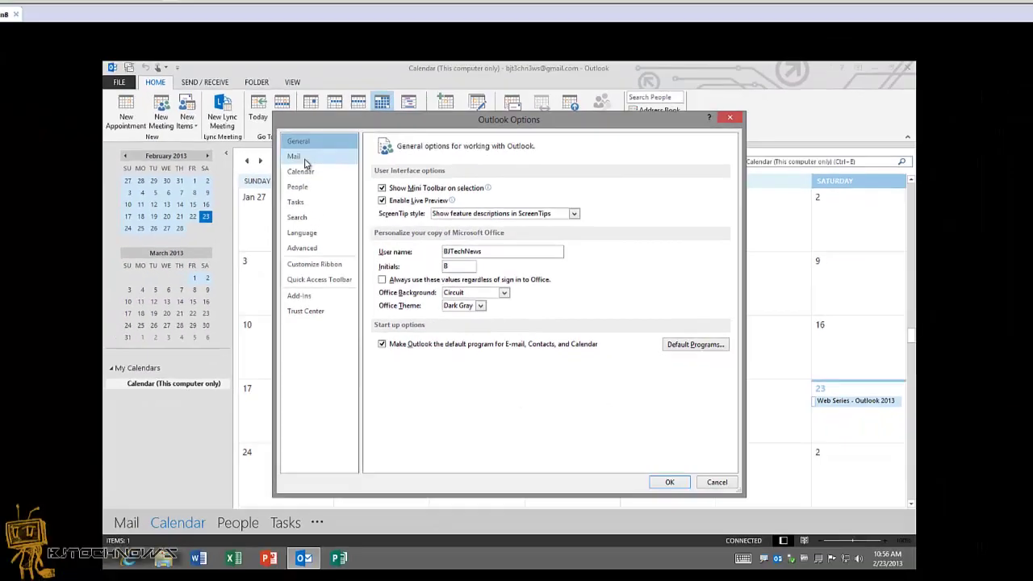
pyautogui.click(319, 164)
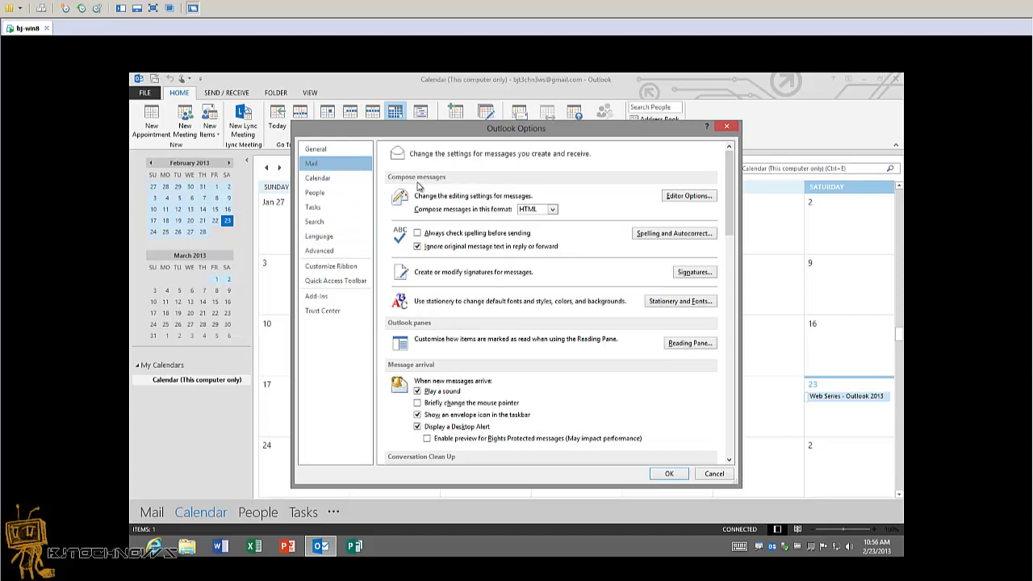
pyautogui.moveTo(451, 167)
pyautogui.mouseDown()
pyautogui.moveTo(462, 184)
pyautogui.moveTo(448, 164)
pyautogui.mouseUp()
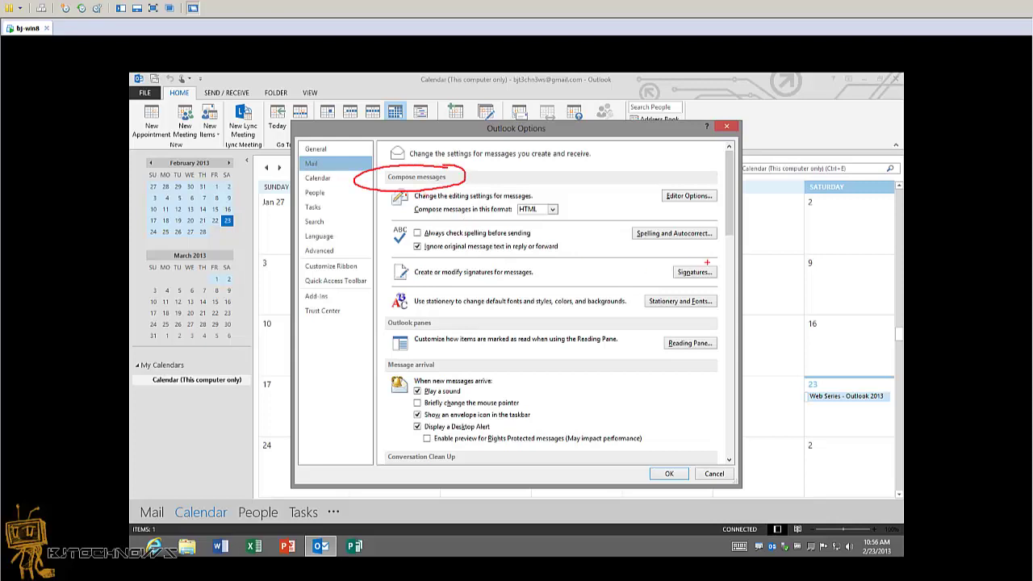
pyautogui.moveTo(706, 263)
pyautogui.mouseDown()
pyautogui.moveTo(652, 269)
pyautogui.moveTo(739, 284)
pyautogui.moveTo(645, 279)
pyautogui.moveTo(713, 260)
pyautogui.mouseUp()
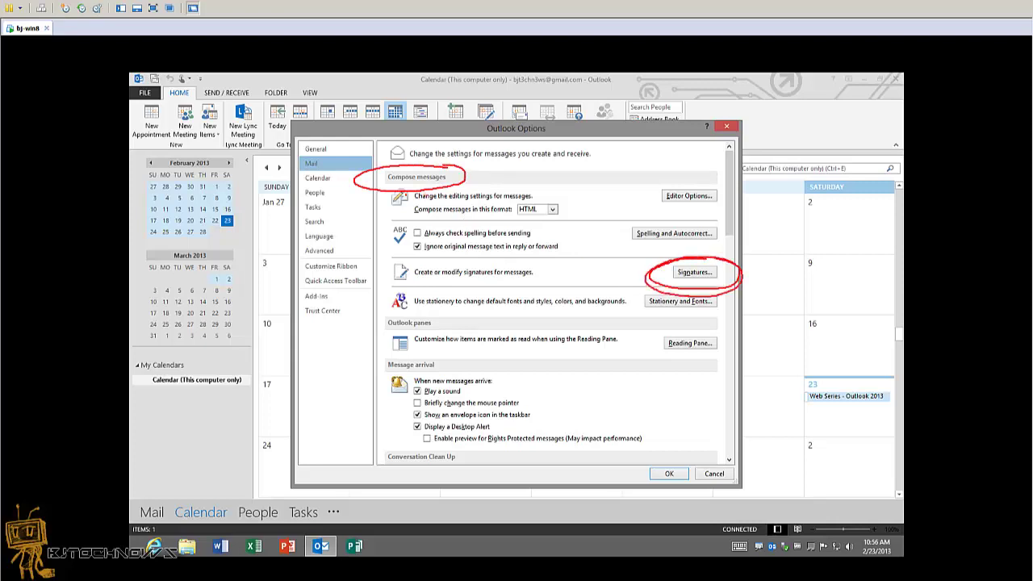
pyautogui.press('Escape')
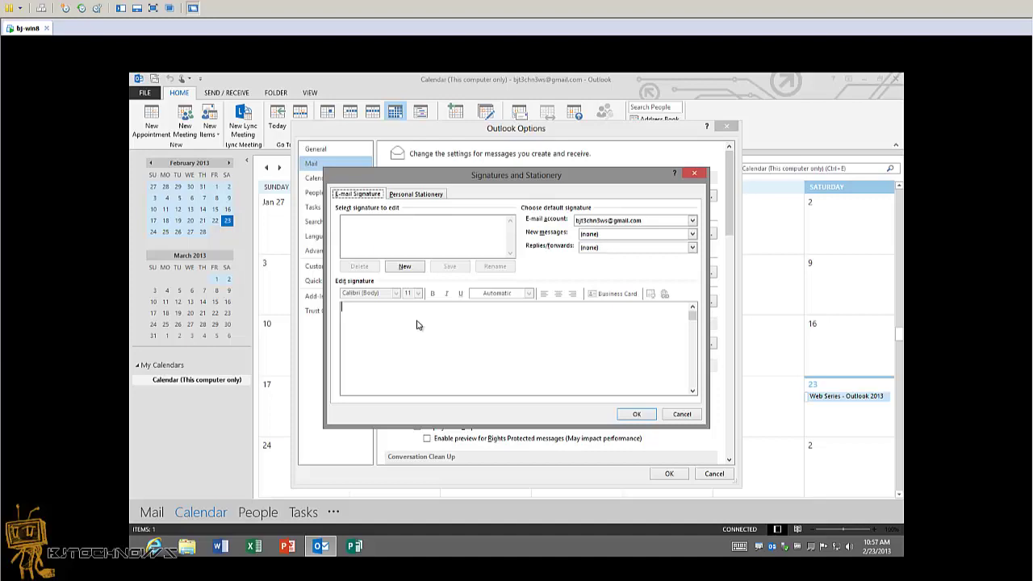
pyautogui.click(680, 415)
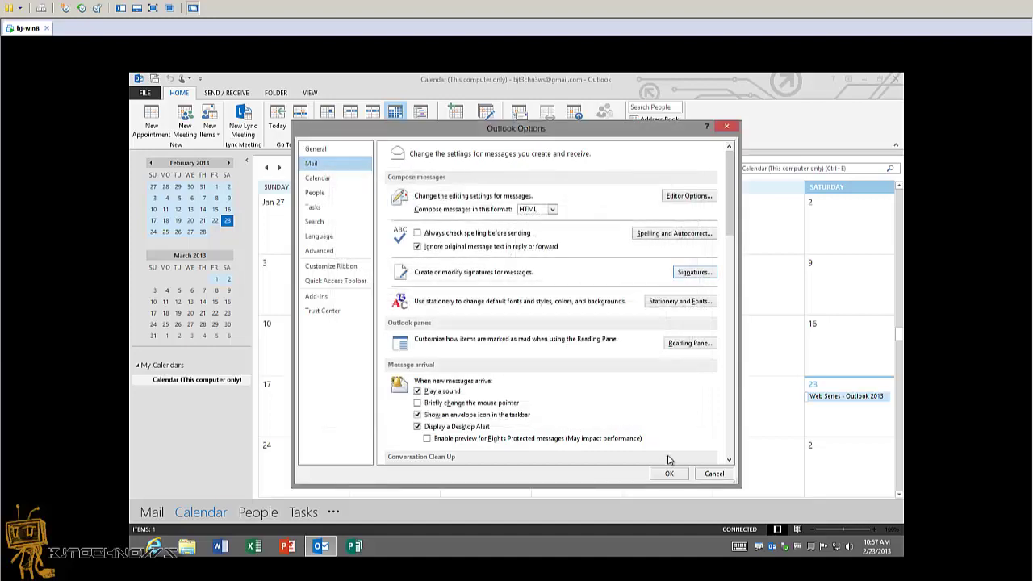
pyautogui.click(715, 474)
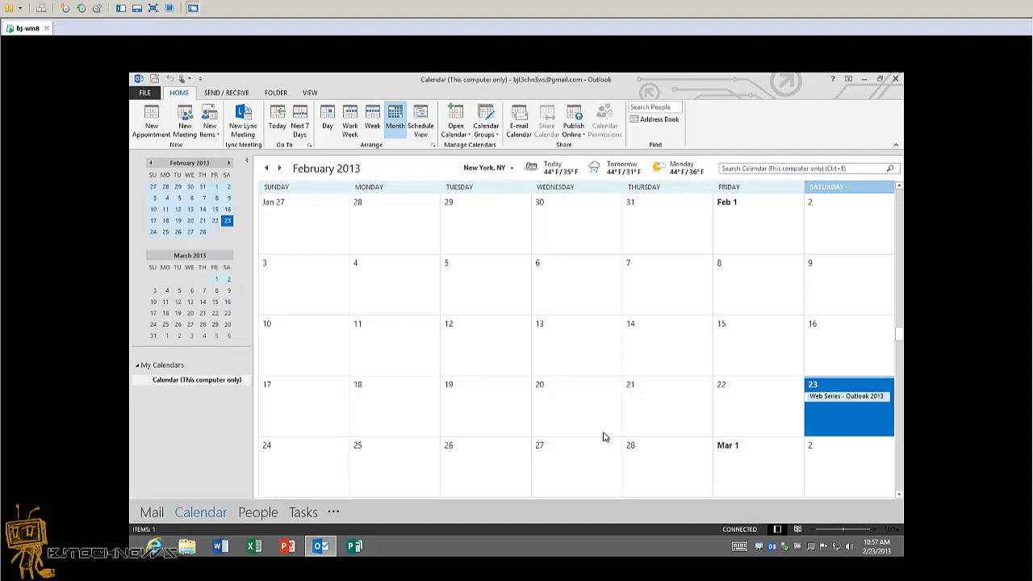
# - Open the email signature settings from the Mail options and examine the signature list, editing area and default signature choices
pyautogui.click(142, 94)
pyautogui.click(168, 273)
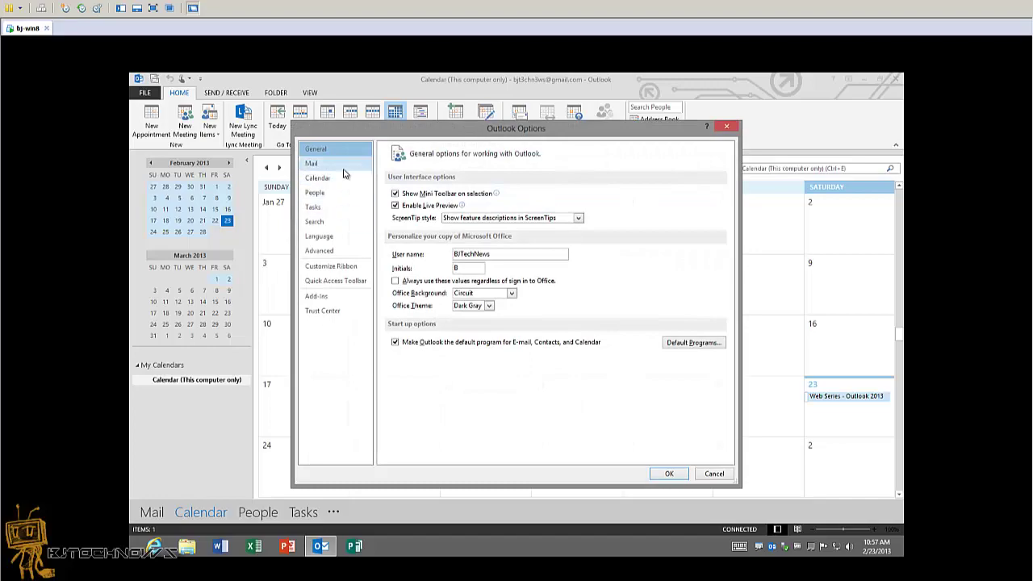
pyautogui.click(342, 165)
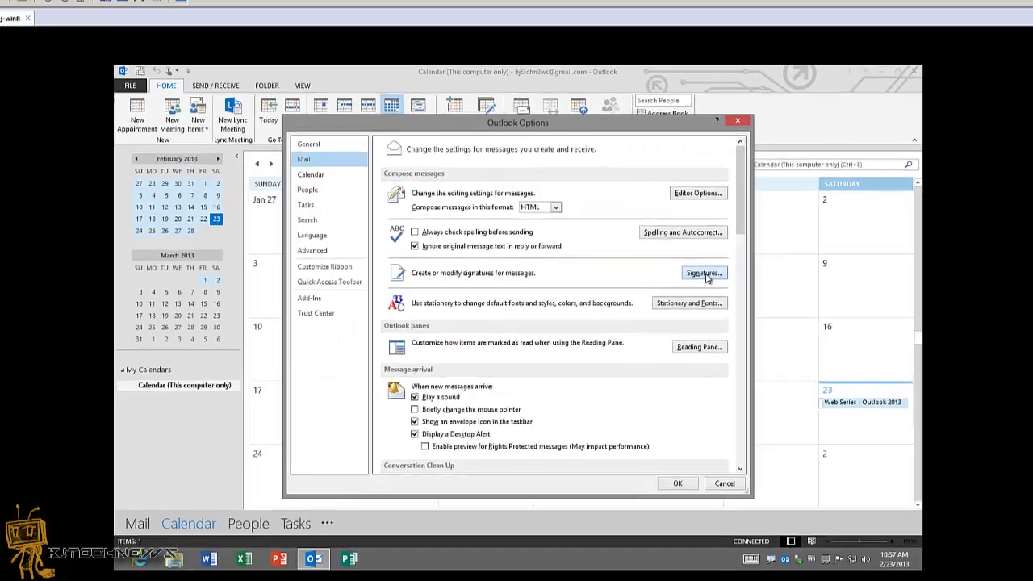
pyautogui.click(704, 273)
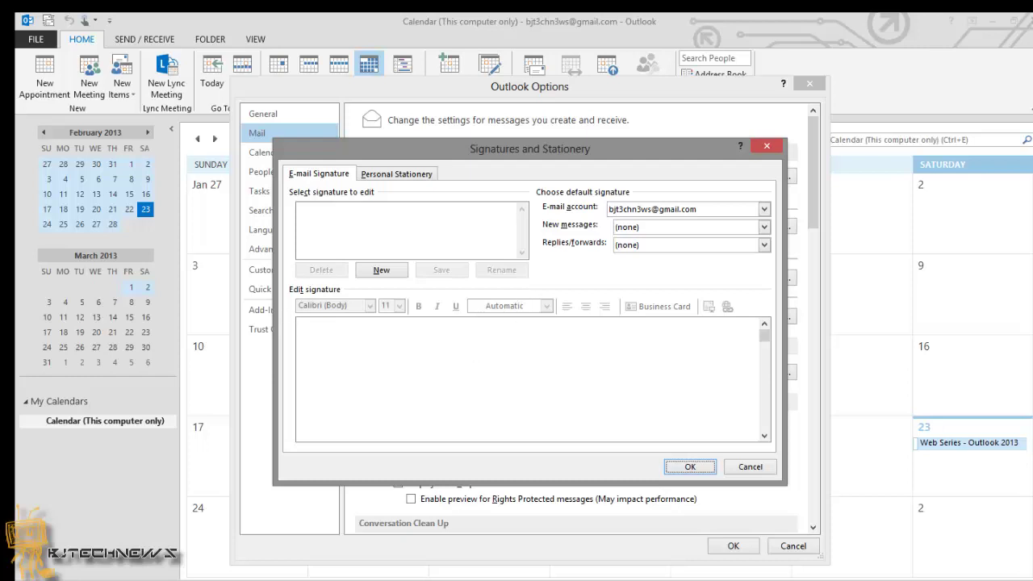
pyautogui.moveTo(301, 316)
pyautogui.mouseDown()
pyautogui.moveTo(830, 427)
pyautogui.moveTo(380, 322)
pyautogui.moveTo(307, 336)
pyautogui.moveTo(322, 240)
pyautogui.moveTo(312, 204)
pyautogui.mouseUp()
pyautogui.moveTo(299, 217)
pyautogui.mouseDown()
pyautogui.moveTo(312, 204)
pyautogui.moveTo(332, 223)
pyautogui.moveTo(391, 216)
pyautogui.moveTo(401, 231)
pyautogui.mouseUp()
pyautogui.moveTo(368, 246); pyautogui.dragTo(432, 246)
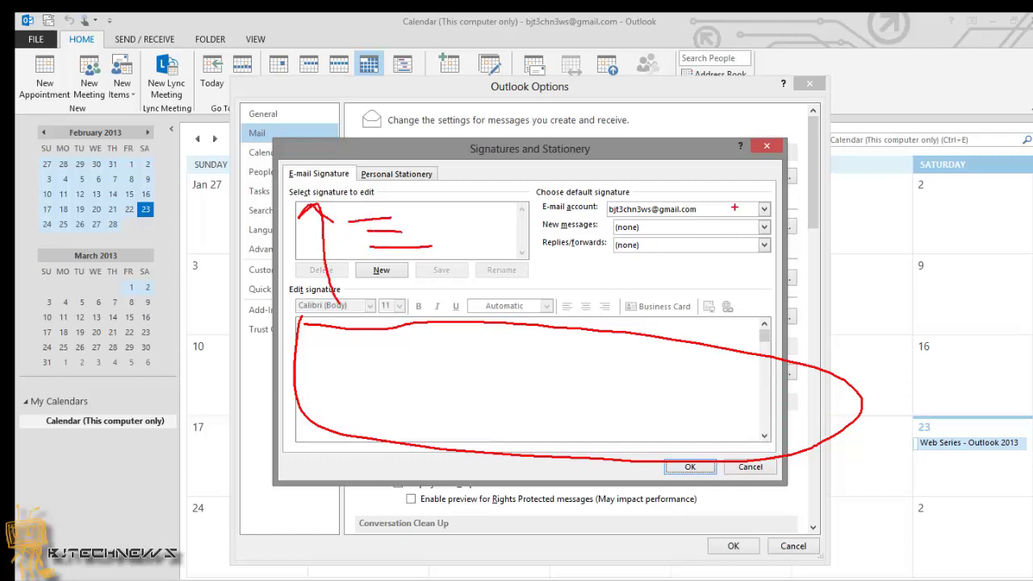
pyautogui.moveTo(734, 207)
pyautogui.mouseDown()
pyautogui.moveTo(531, 251)
pyautogui.moveTo(771, 226)
pyautogui.mouseUp()
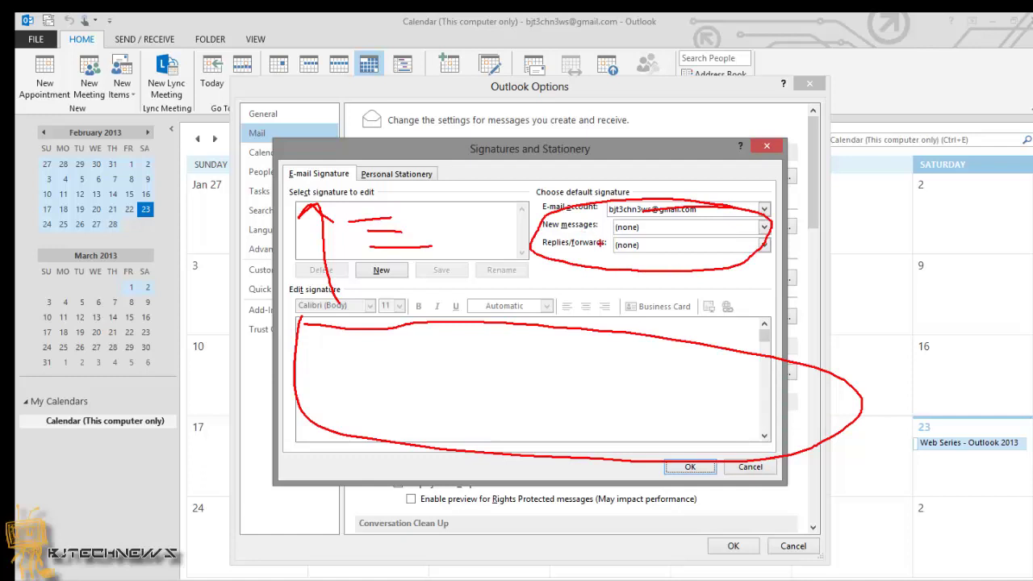
pyautogui.press('Escape')
# - Create a new email signature named bjtechnews
pyautogui.click(403, 273)
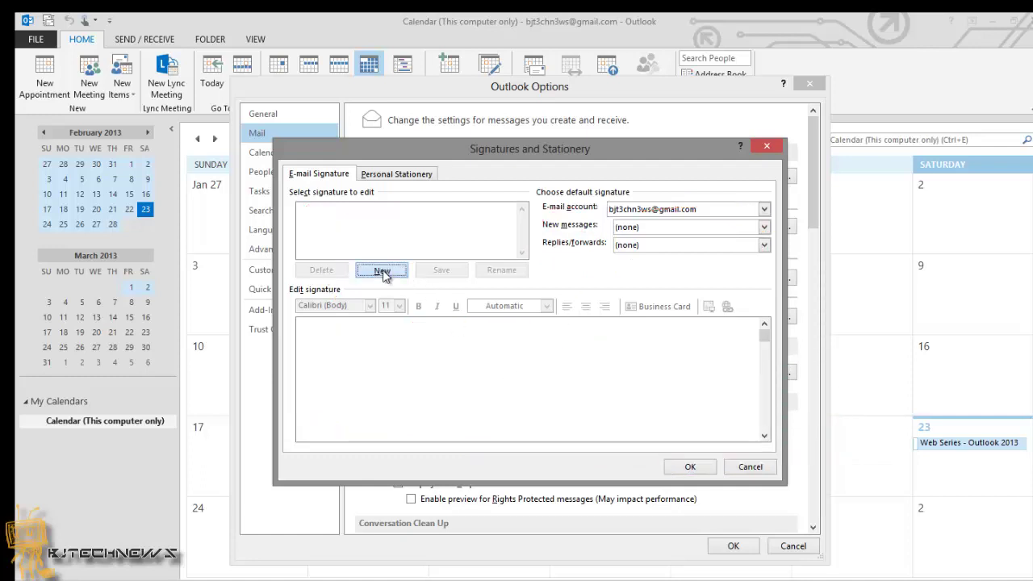
pyautogui.write('bjtechnews')
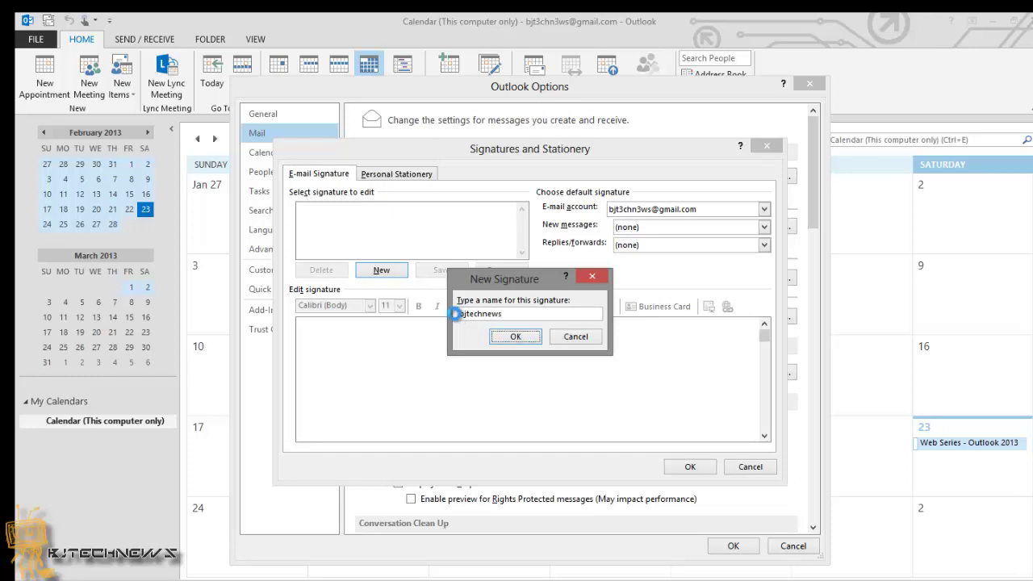
pyautogui.press('Return')
# - Enter "BJTechNews Production" and the sender's full name on two lines as the signature text, and save the signature
pyautogui.click(323, 324)
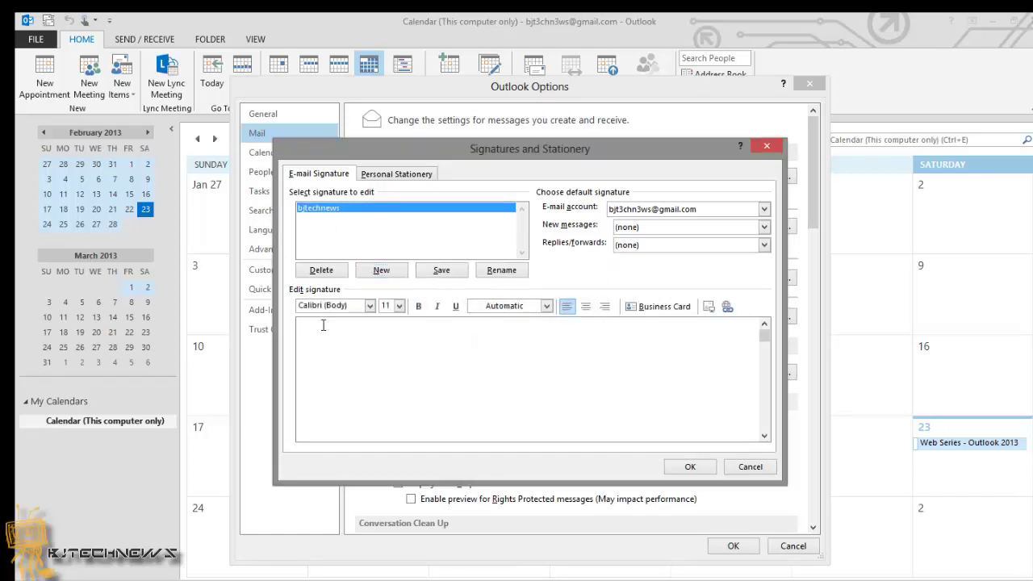
pyautogui.write('BJTechNews Production')
pyautogui.press('Return')
pyautogui.write('Bernar')
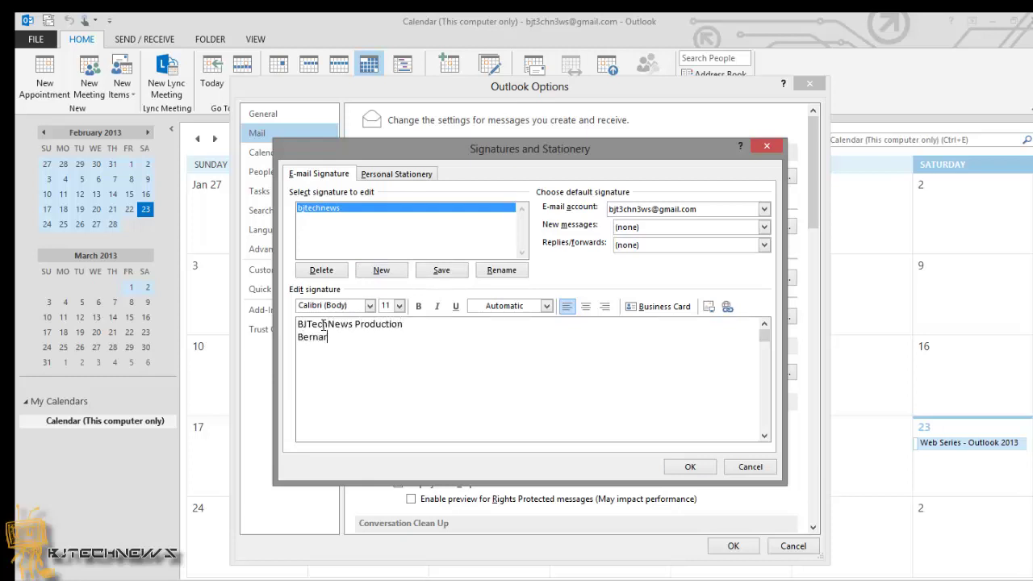
pyautogui.write('do Arocho')
pyautogui.click(444, 274)
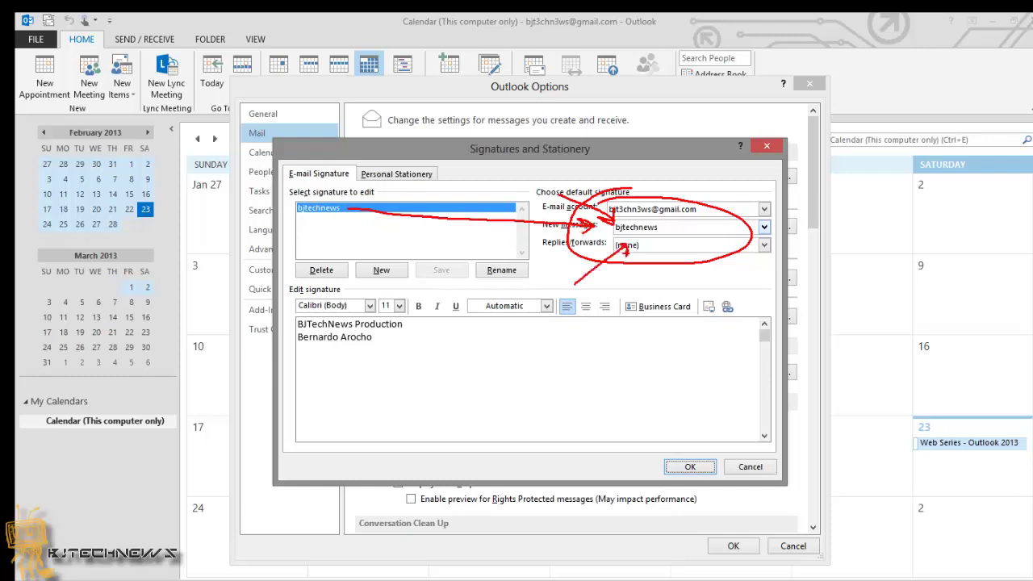
# - Set bjtechnews as the default signature for replies and forwards, and apply the signature and mail options
pyautogui.click(763, 245)
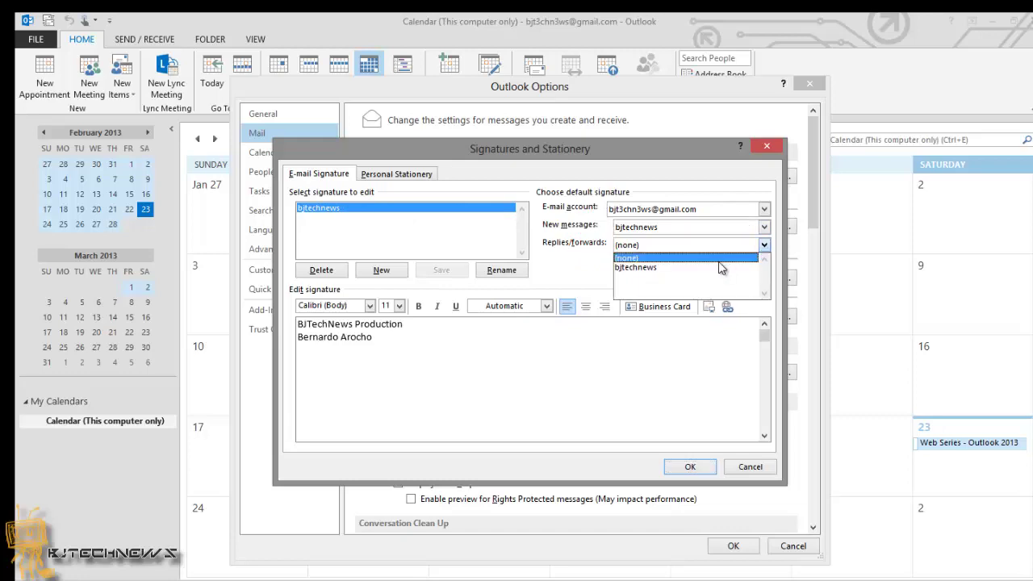
pyautogui.click(720, 268)
pyautogui.click(690, 468)
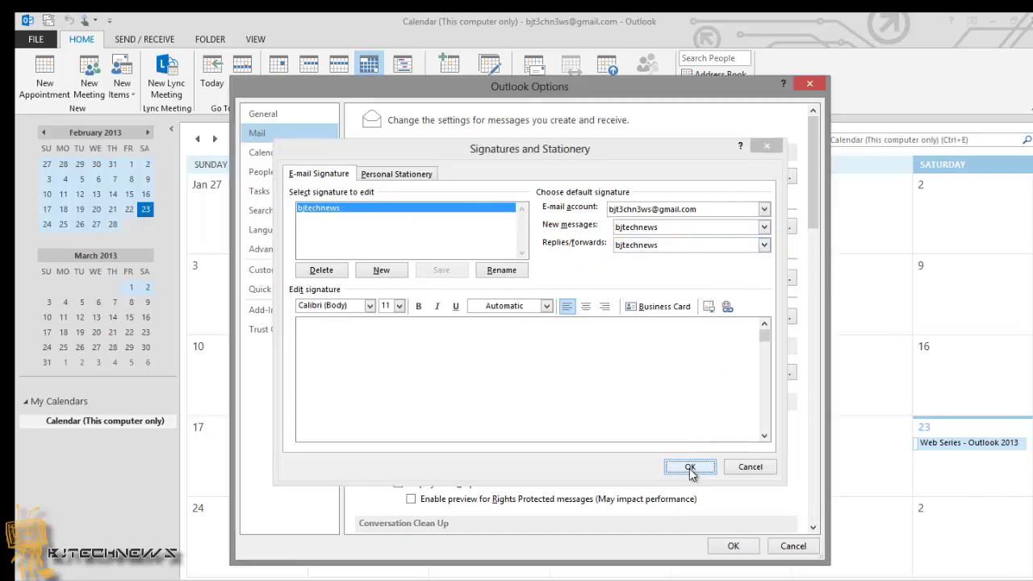
pyautogui.click(731, 546)
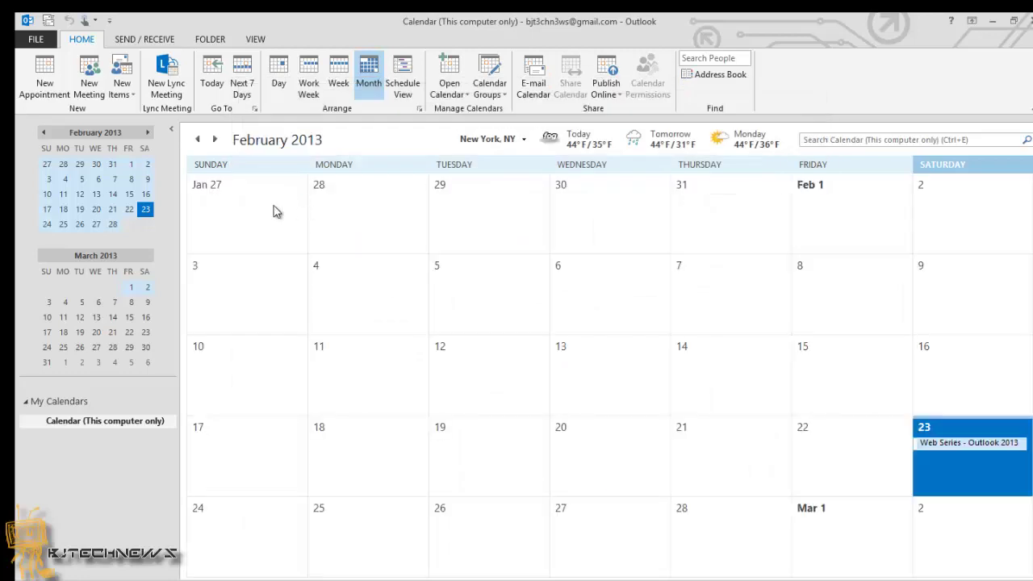
pyautogui.click(34, 42)
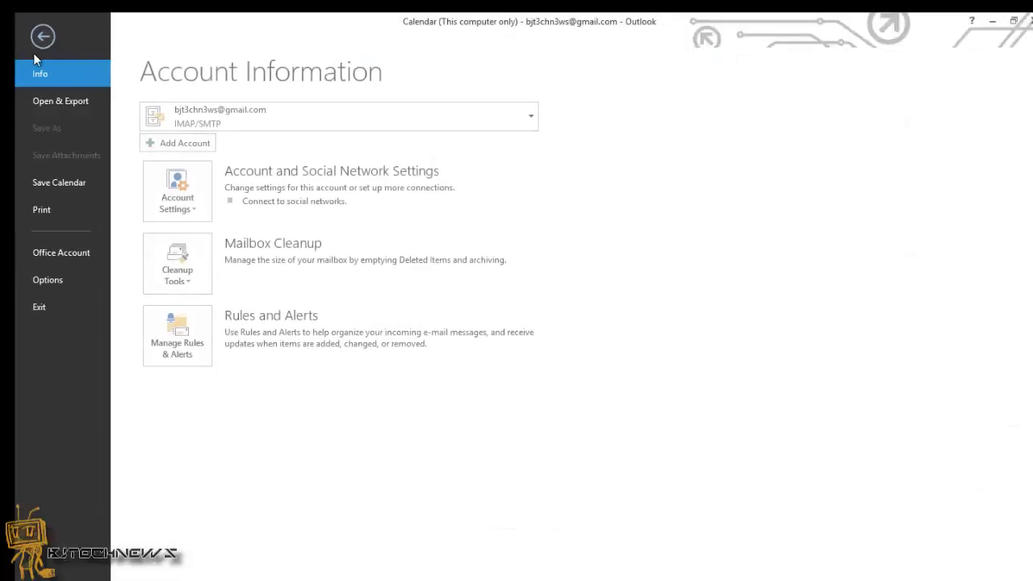
pyautogui.click(43, 38)
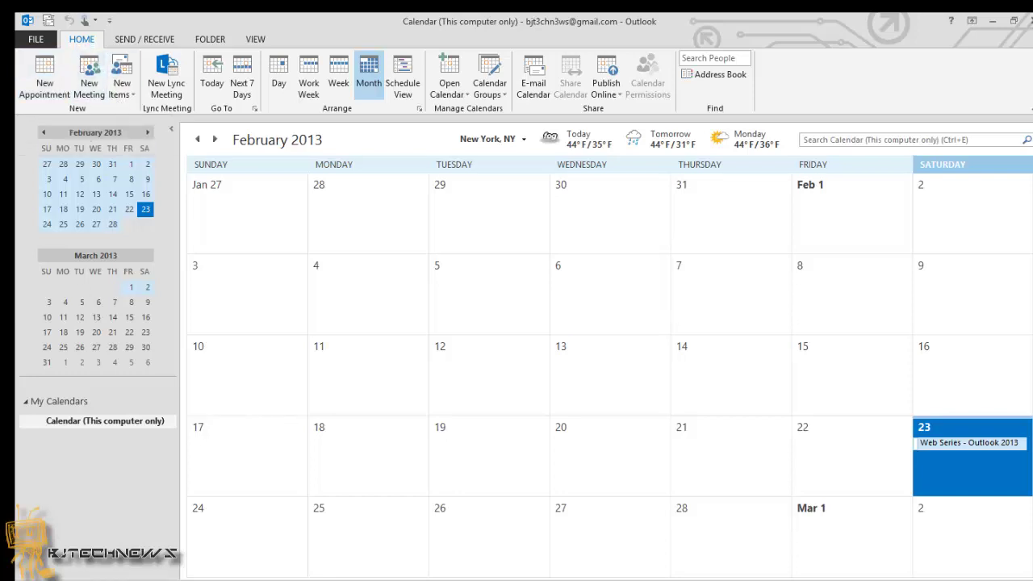
# - Switch from the calendar to the mailbox, start a new email and check its inserted signature and the available signature choices
pyautogui.hotkey('ctrl', '1')
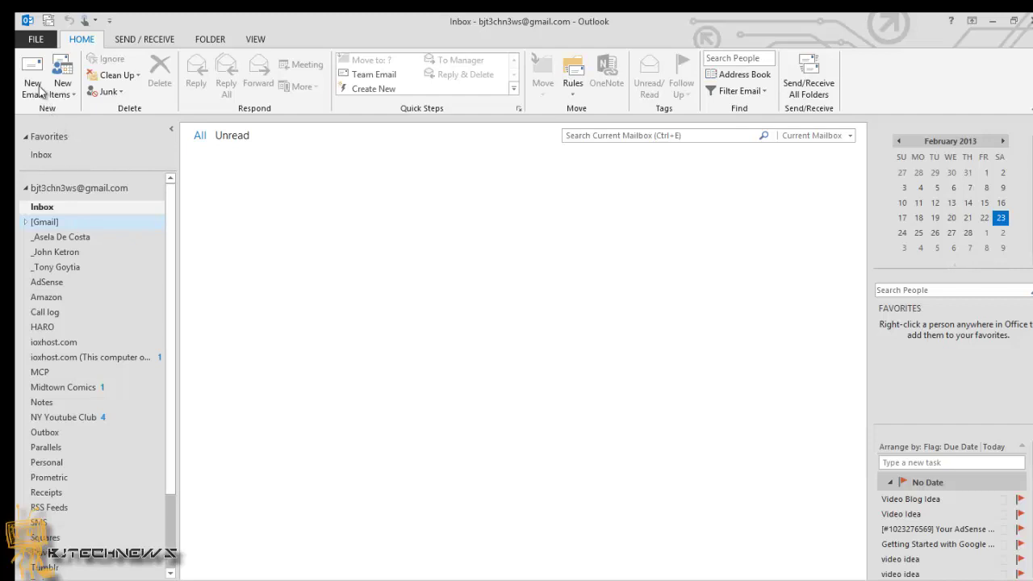
pyautogui.click(34, 77)
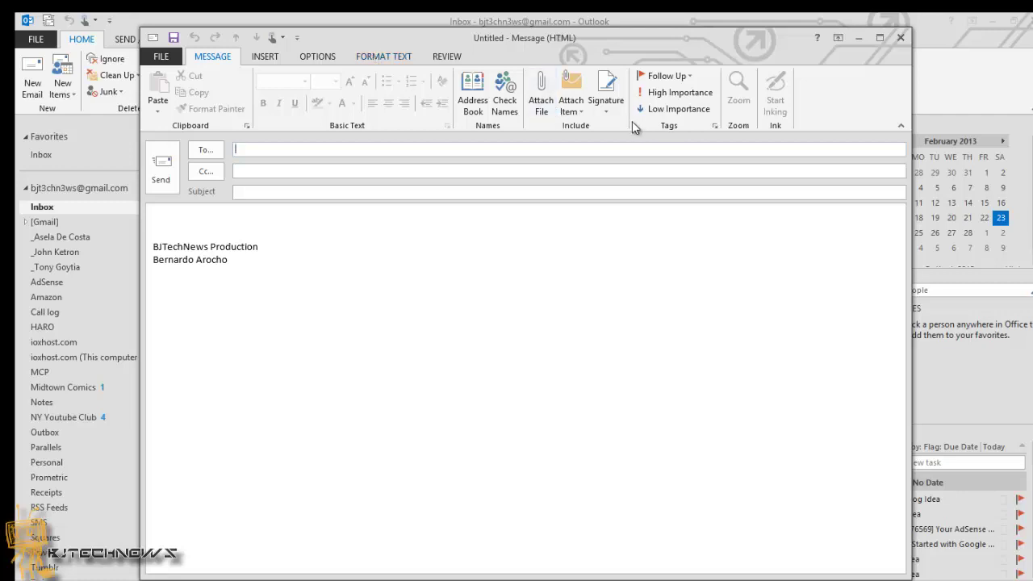
pyautogui.click(606, 112)
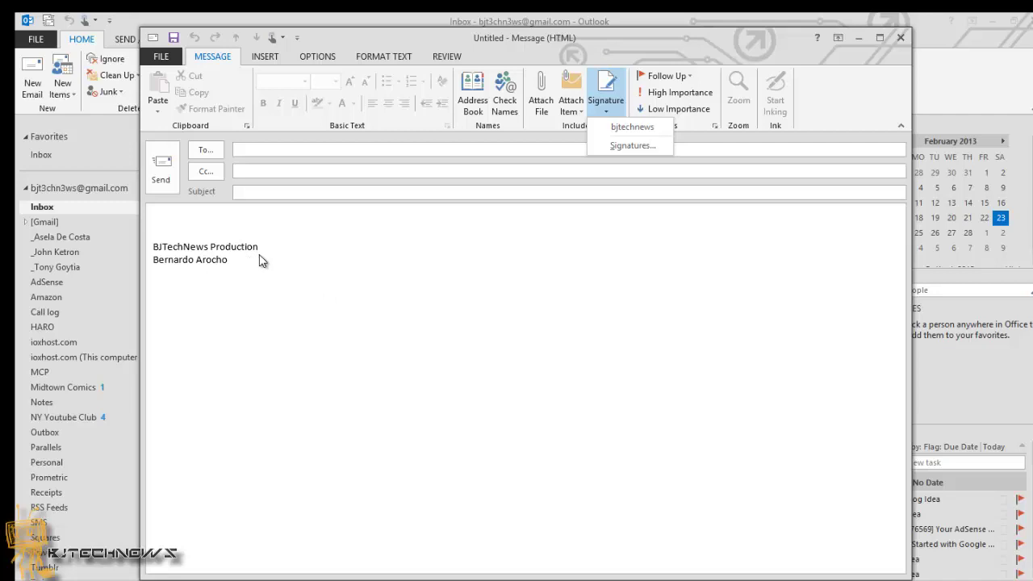
pyautogui.moveTo(166, 229); pyautogui.dragTo(200, 226)
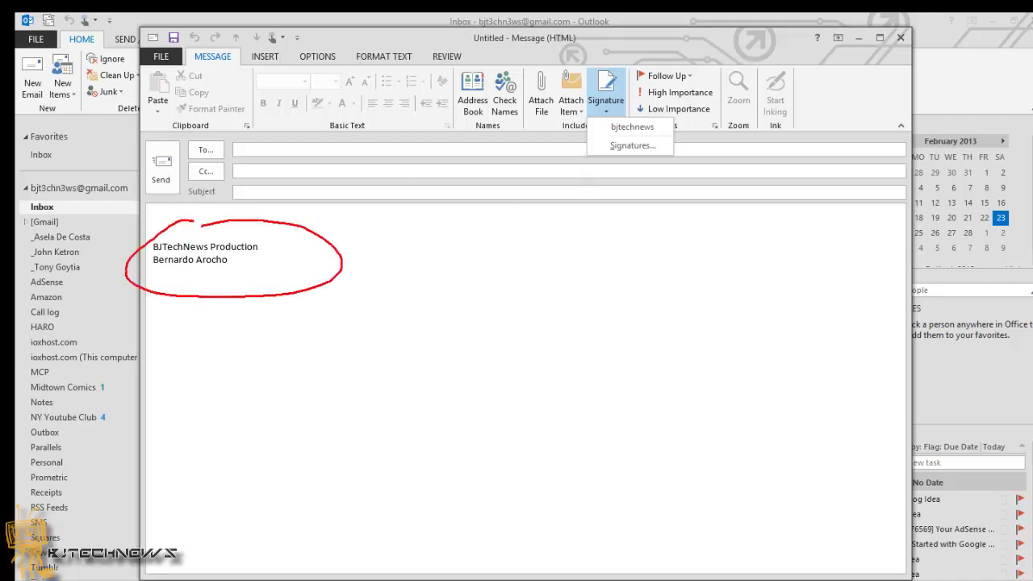
pyautogui.moveTo(319, 173)
pyautogui.mouseDown()
pyautogui.moveTo(242, 229)
pyautogui.moveTo(260, 226)
pyautogui.mouseUp()
pyautogui.moveTo(676, 107)
pyautogui.mouseDown()
pyautogui.moveTo(699, 168)
pyautogui.moveTo(693, 113)
pyautogui.mouseUp()
pyautogui.moveTo(795, 71)
pyautogui.mouseDown()
pyautogui.moveTo(682, 125)
pyautogui.moveTo(698, 129)
pyautogui.mouseUp()
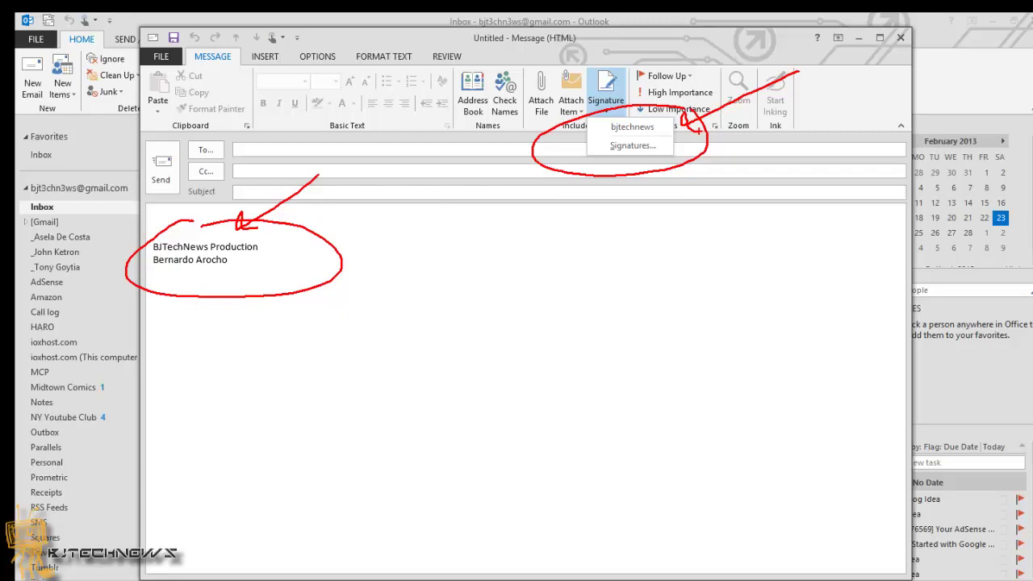
pyautogui.moveTo(584, 270)
pyautogui.mouseDown()
pyautogui.moveTo(608, 181)
pyautogui.moveTo(617, 191)
pyautogui.mouseUp()
pyautogui.moveTo(610, 141)
pyautogui.mouseDown()
pyautogui.moveTo(666, 141)
pyautogui.moveTo(678, 159)
pyautogui.mouseUp()
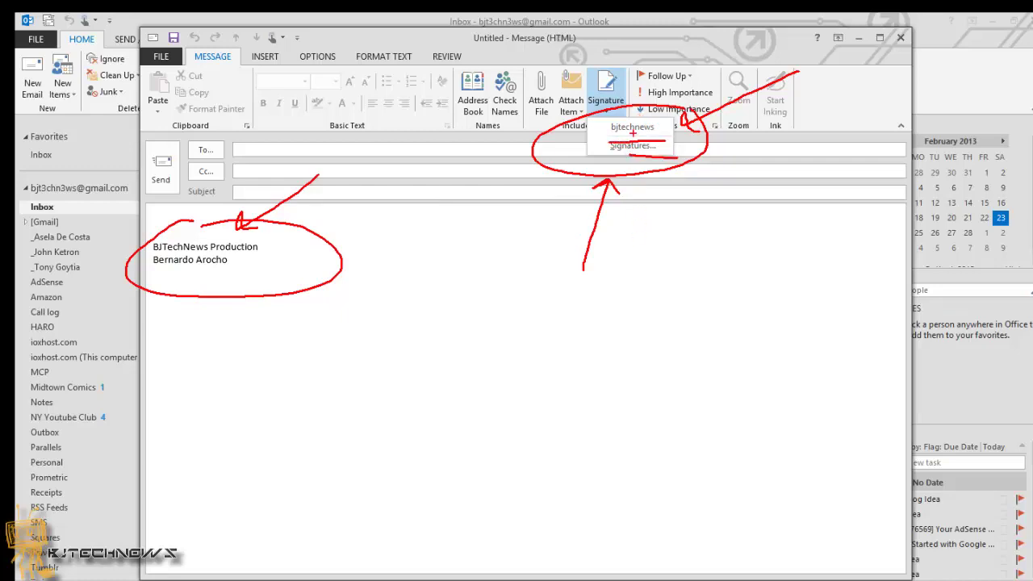
pyautogui.moveTo(528, 65); pyautogui.dragTo(596, 103)
pyautogui.moveTo(350, 239); pyautogui.dragTo(252, 259)
pyautogui.moveTo(250, 247); pyautogui.dragTo(270, 267)
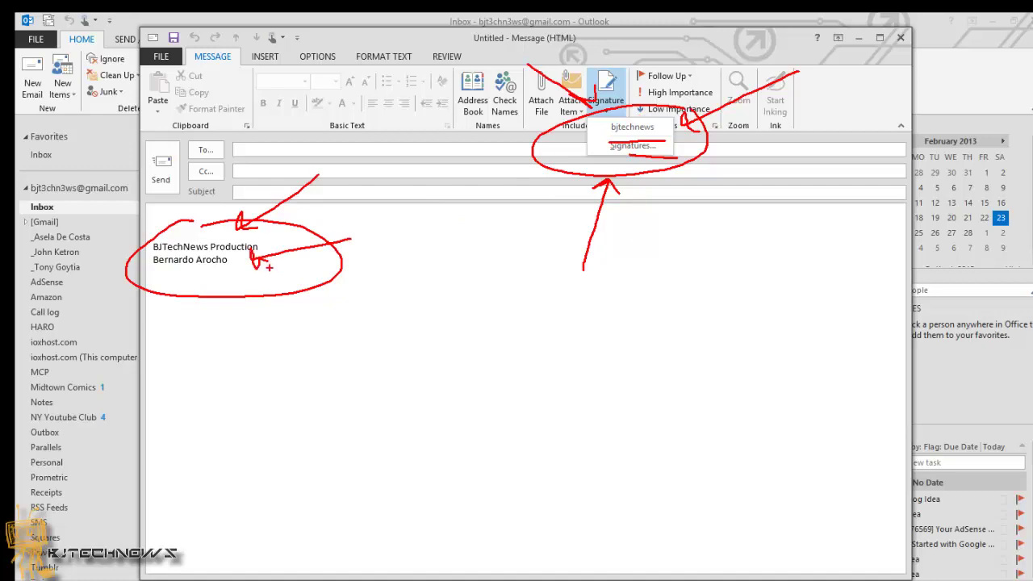